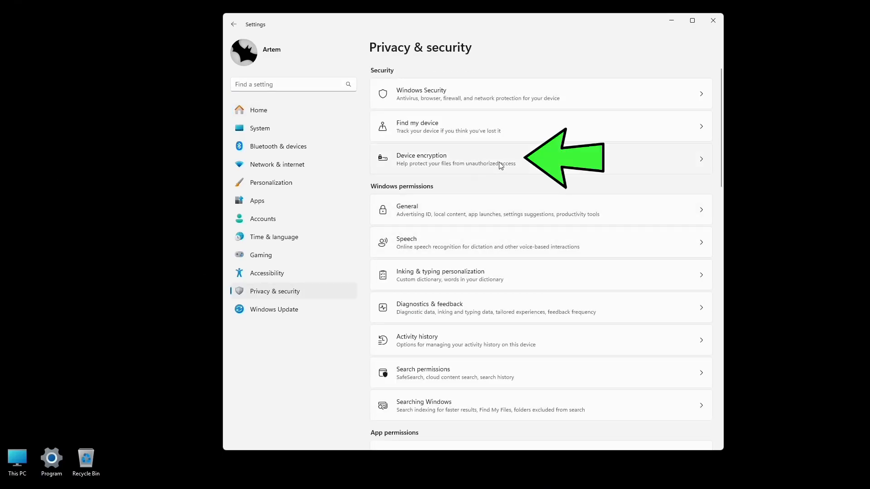
- Open the Device encryption settings and turn device encryption off, confirming the change
left_click(500, 166)
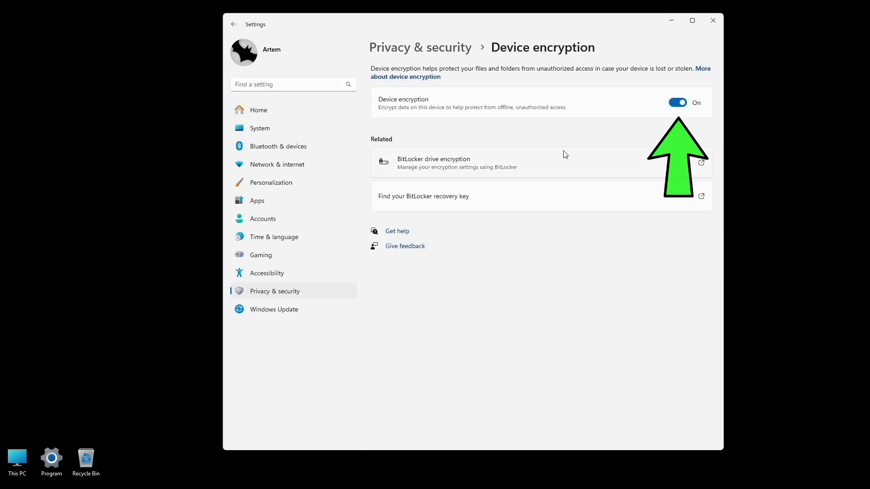
left_click(677, 103)
left_click(536, 257)
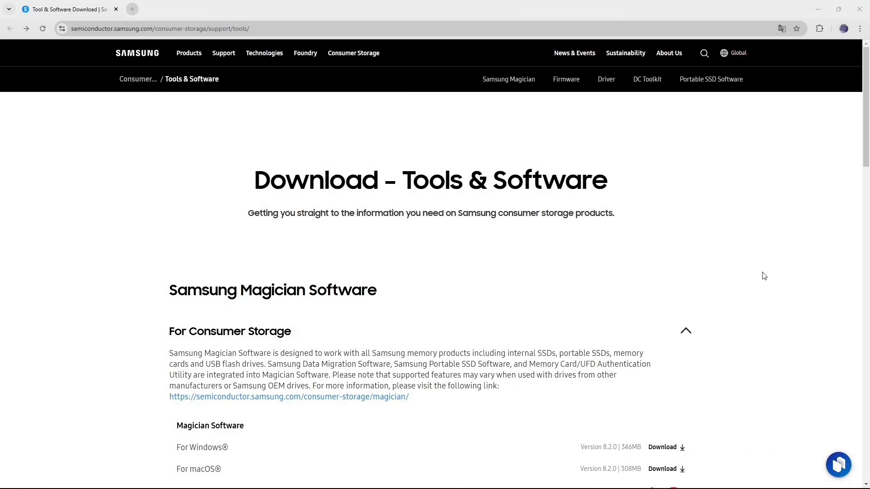
- Find Samsung Magician for Windows on Samsung's tools page and install version 8.2.0 with the default setup options
scroll(764, 276, "down", 3)
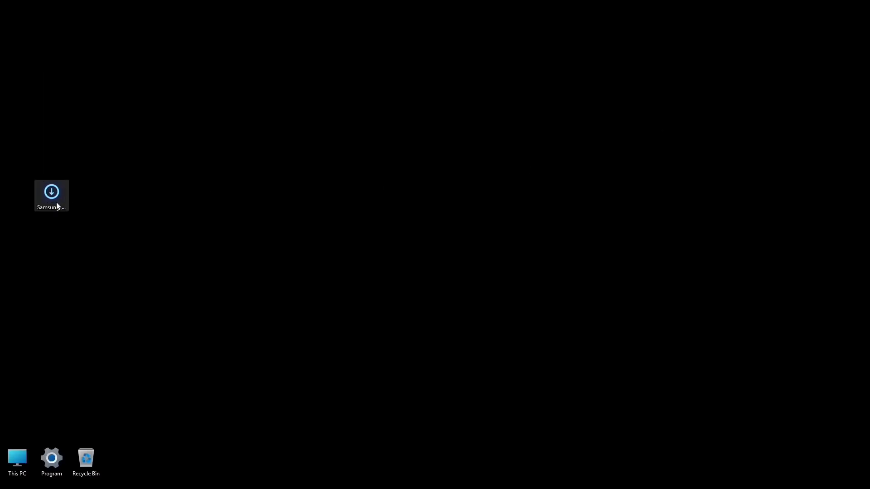
double_click(56, 205)
left_click(440, 273)
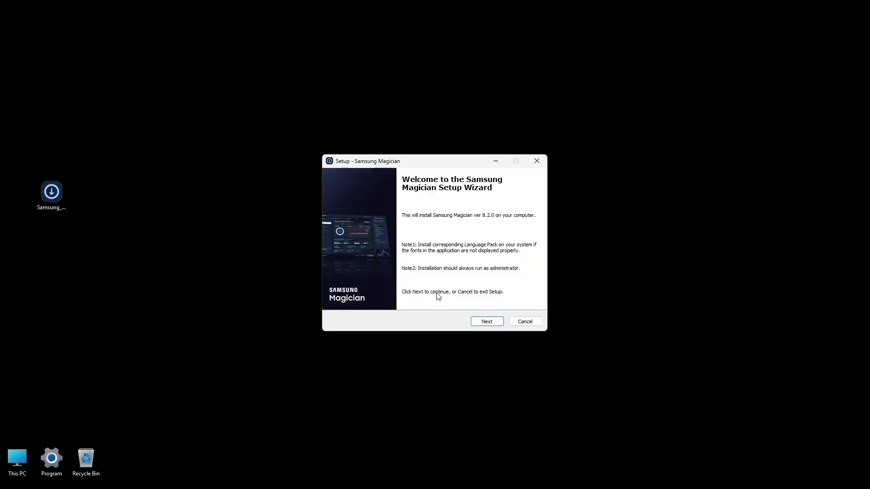
left_click(478, 322)
left_click(477, 322)
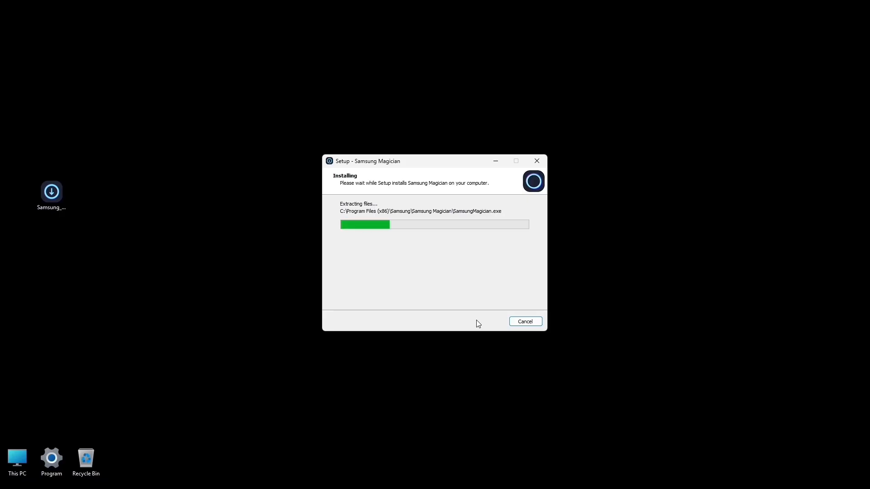
left_click(477, 322)
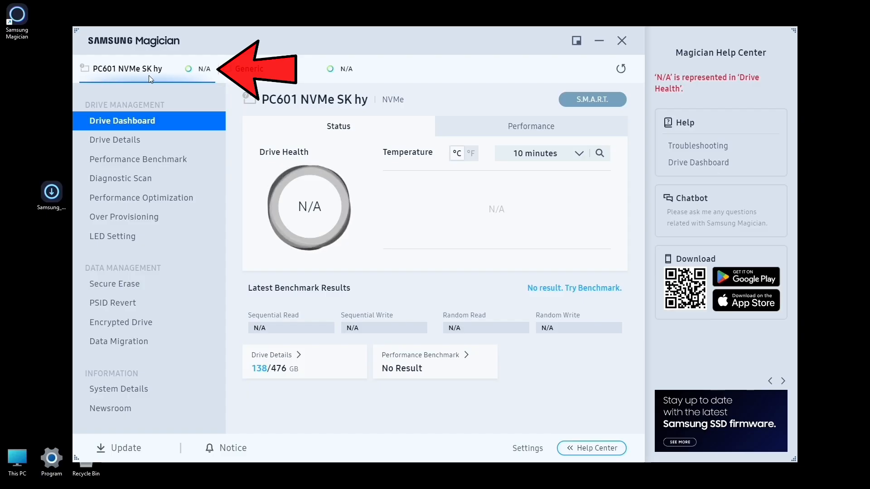
- Check the Generic and PC601 NVMe drives in Samsung Magician and whether Data Migration is available for the PC601, closing the program when done
left_click(252, 74)
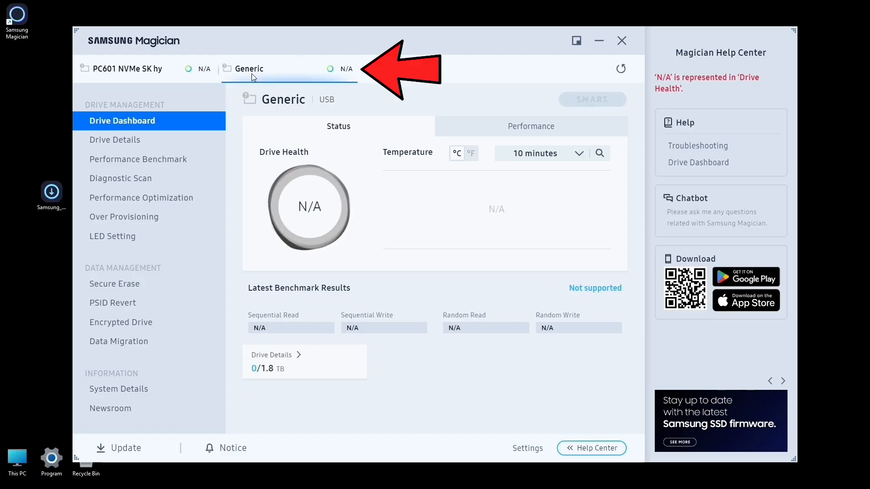
left_click(148, 78)
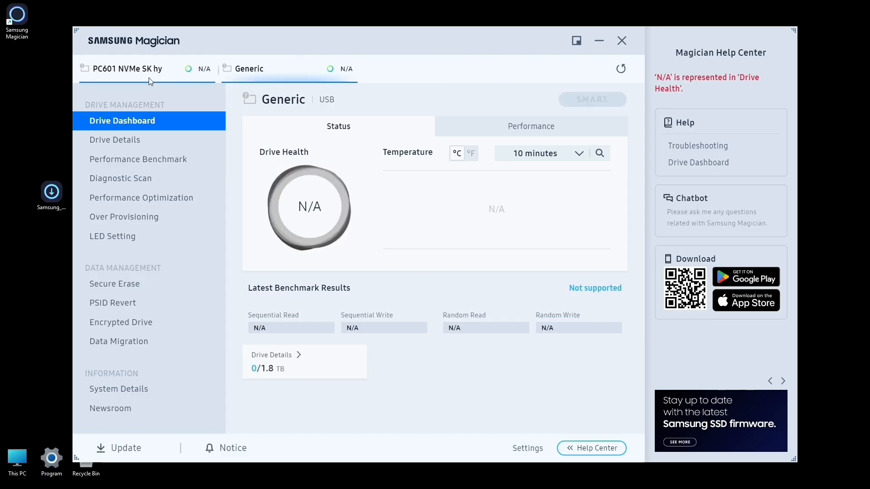
left_click(125, 343)
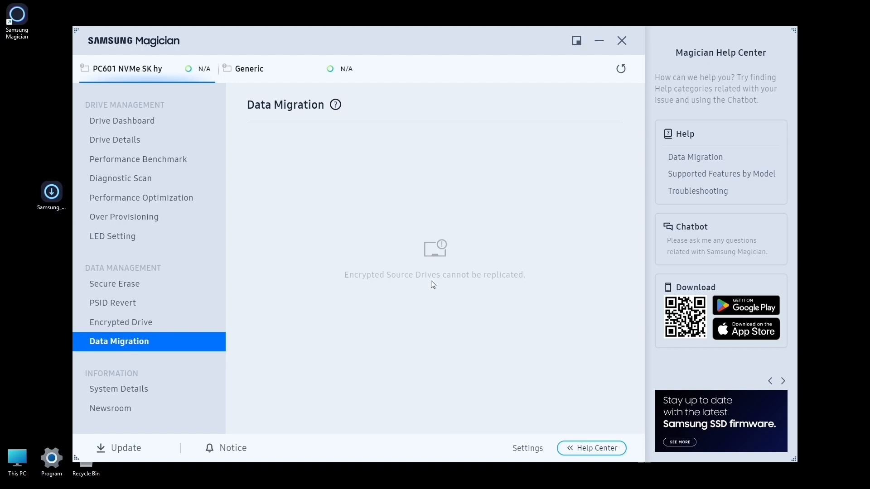
left_click(621, 41)
- Turn off device encryption in the Windows Privacy & security settings, confirm decryption, and close Settings
key("super")
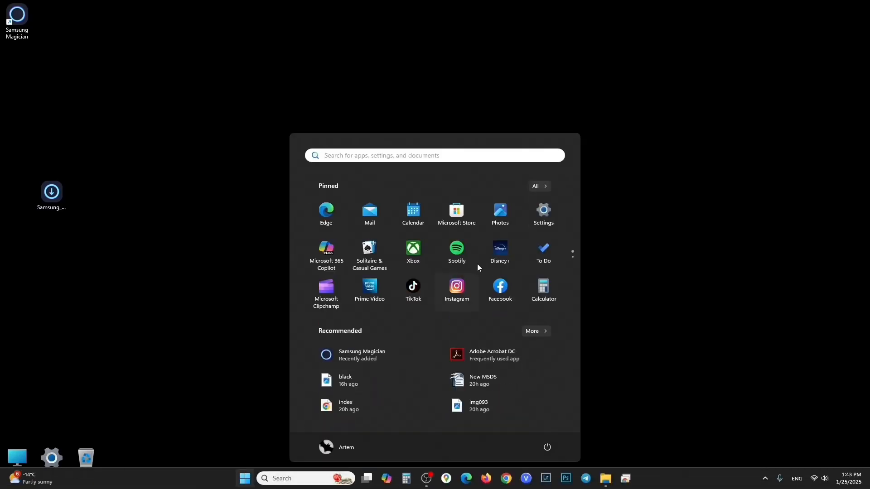
left_click(552, 226)
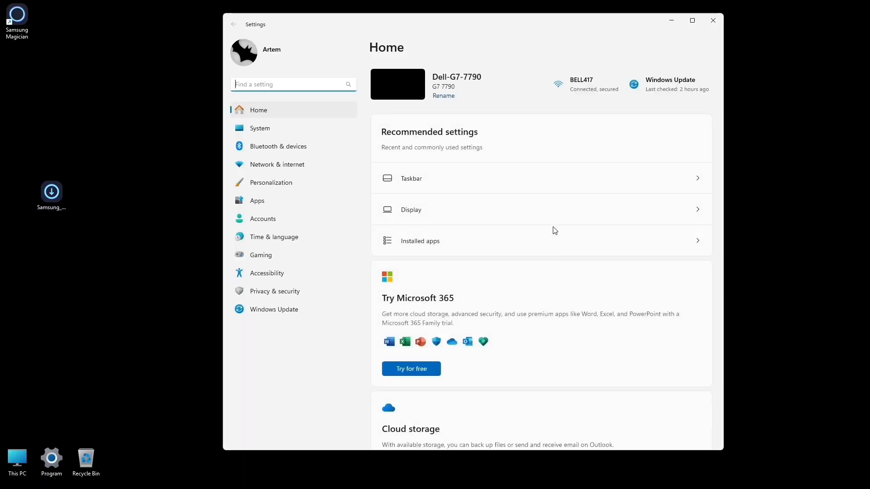
left_click(295, 295)
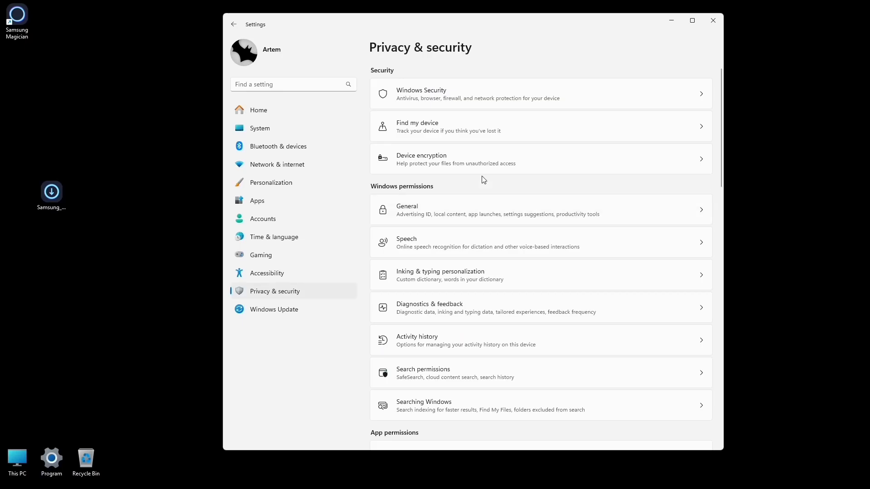
left_click(501, 166)
left_click(676, 103)
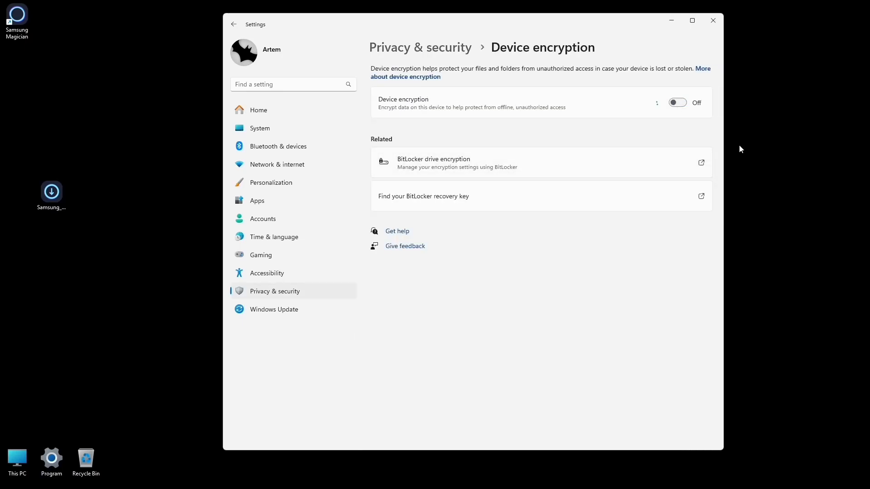
left_click(535, 256)
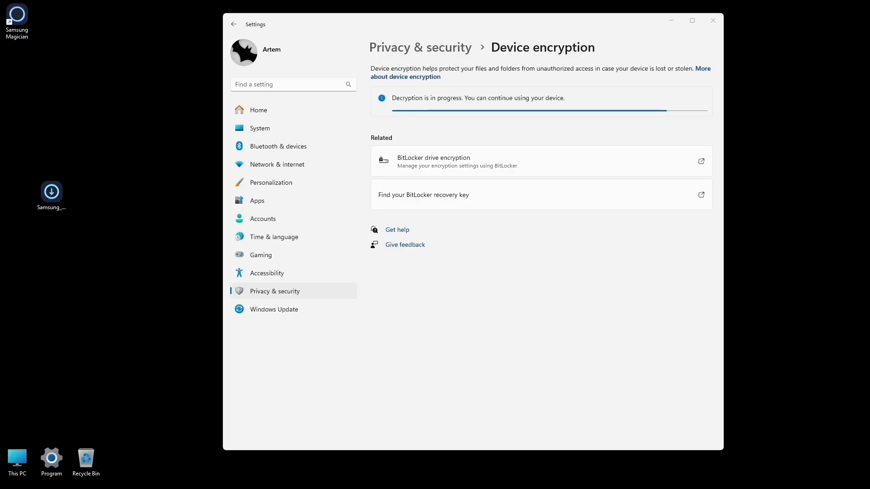
left_click(713, 21)
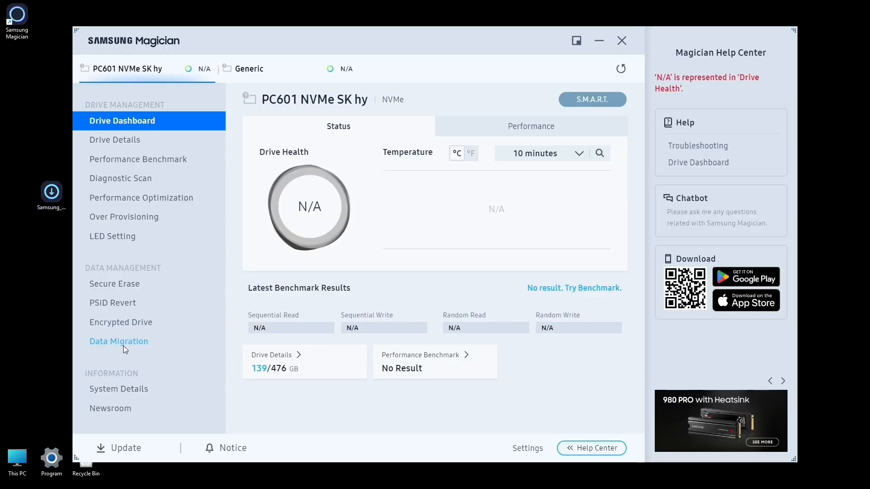
- Clone the C: OS partition to the Samsung SSD 970 EVO Plus 2TB with Data Migration, accepting deletion of all target data
left_click(124, 346)
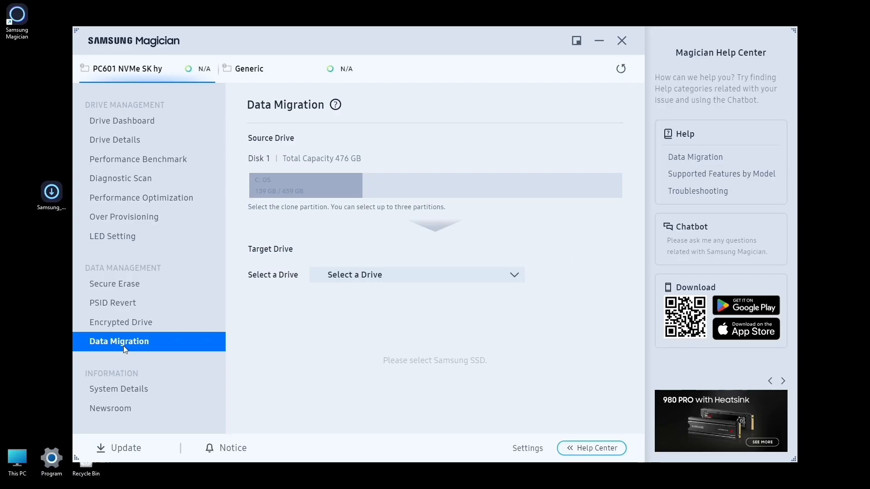
left_click(517, 277)
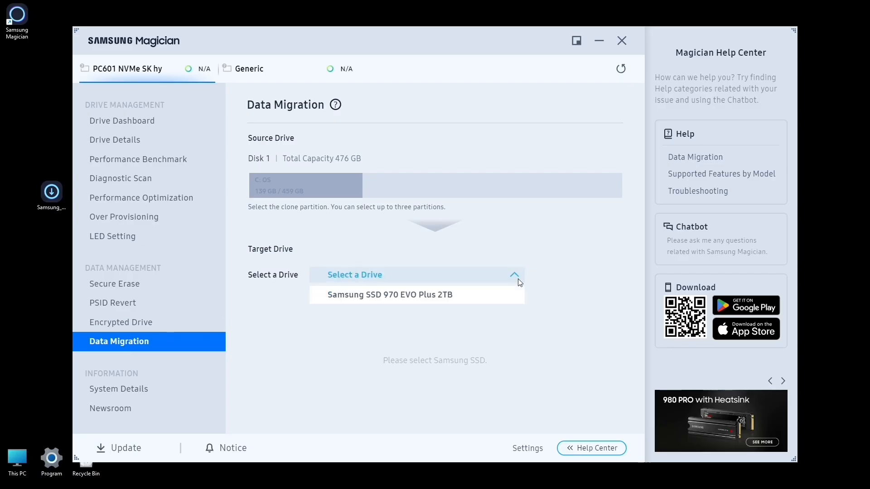
left_click(414, 297)
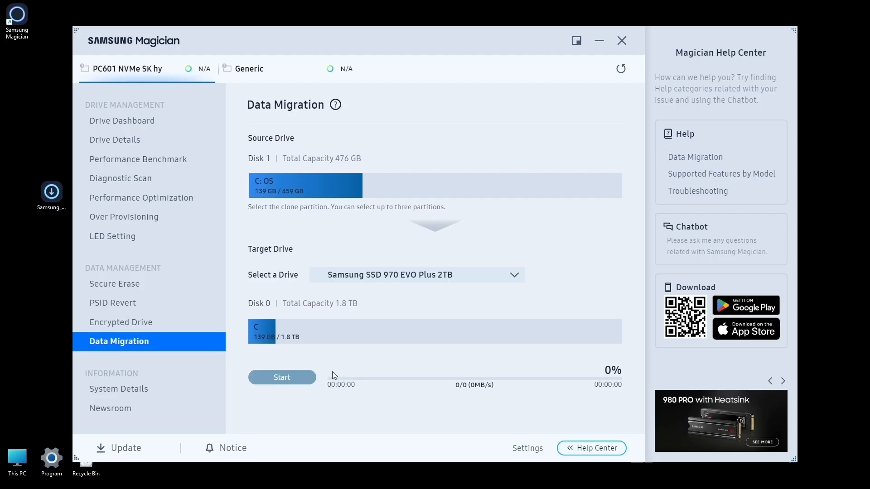
left_click(278, 381)
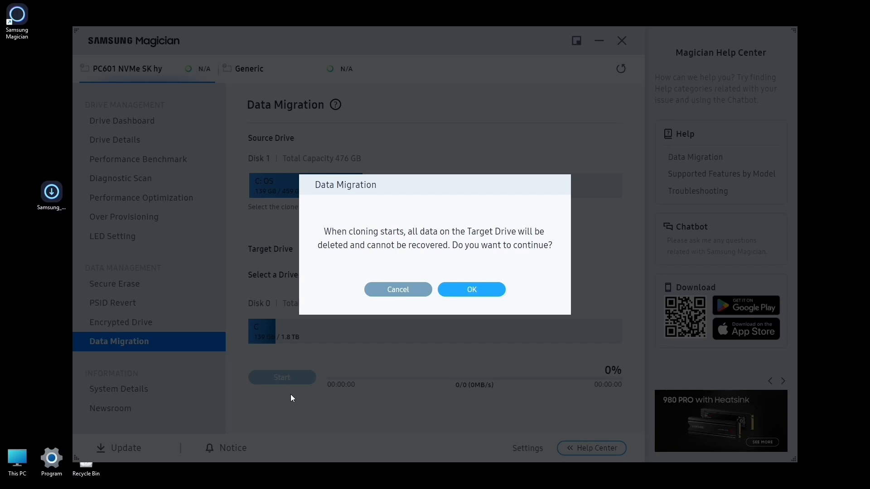
left_click(476, 290)
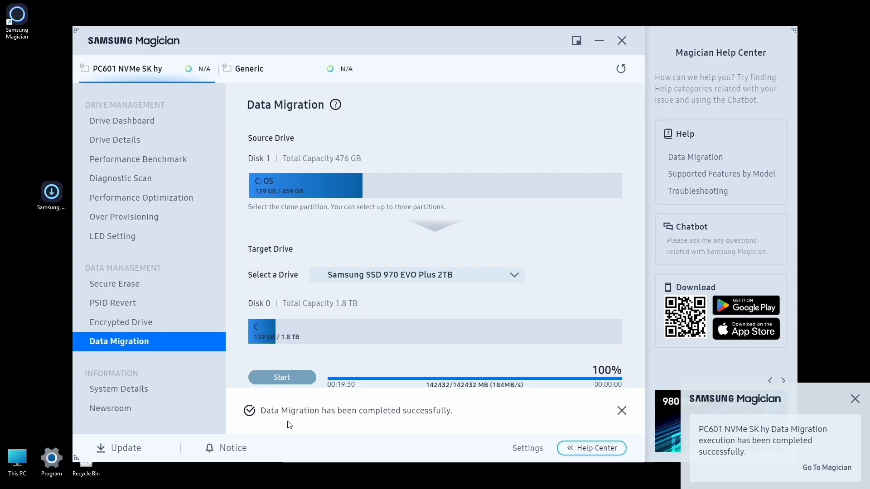
left_click(620, 410)
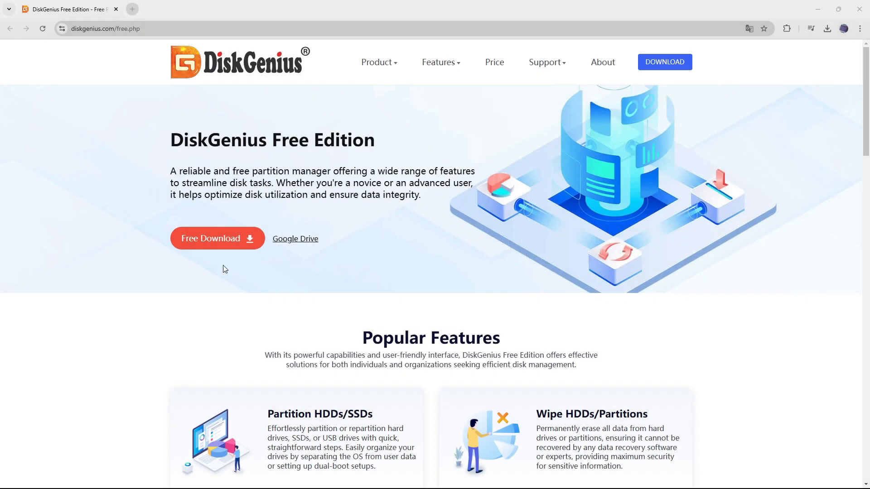
- Download DiskGenius Free Edition and install it in C:\Program Files\DiskGenius, with Launch DiskGenius enabled and Open Website disabled
left_click(207, 243)
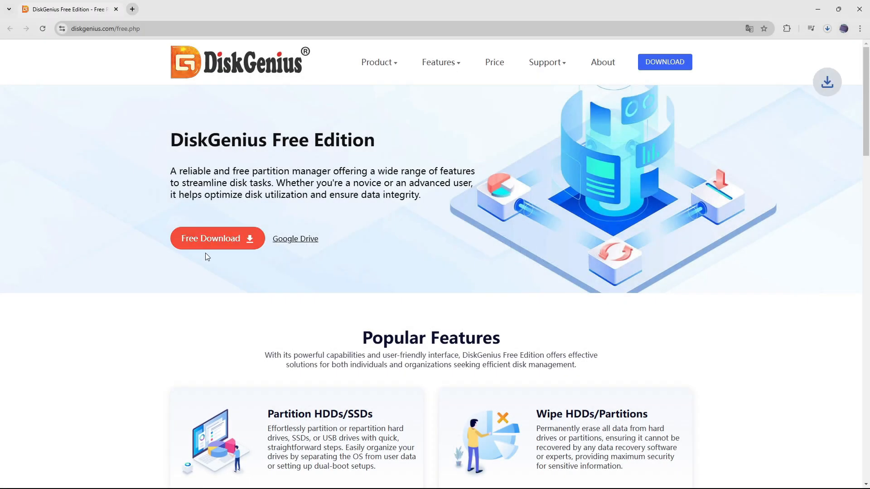
left_click(859, 9)
double_click(86, 237)
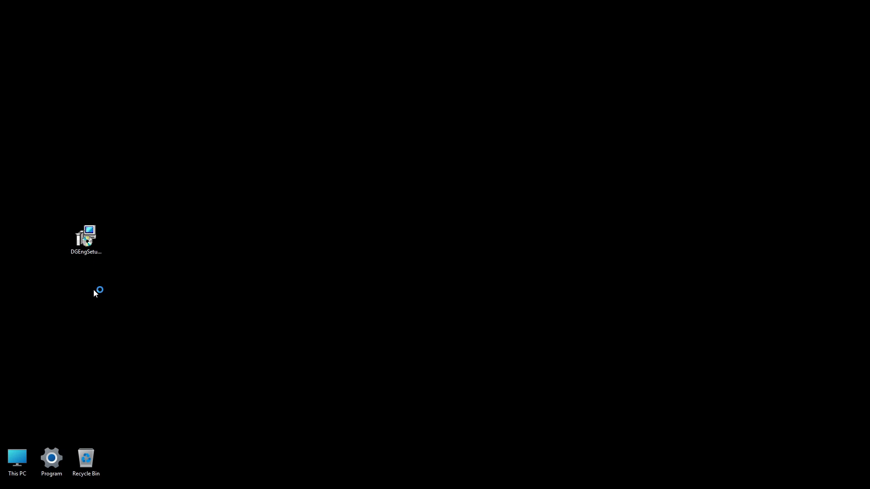
left_click(441, 271)
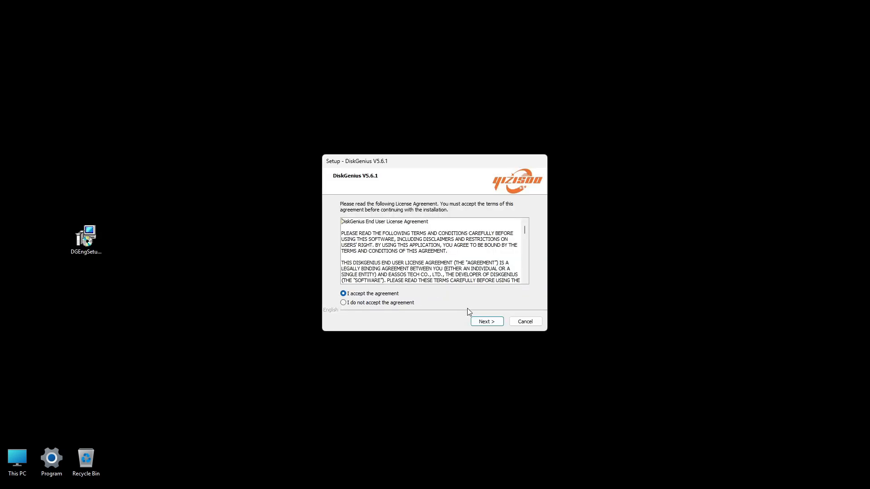
left_click(481, 323)
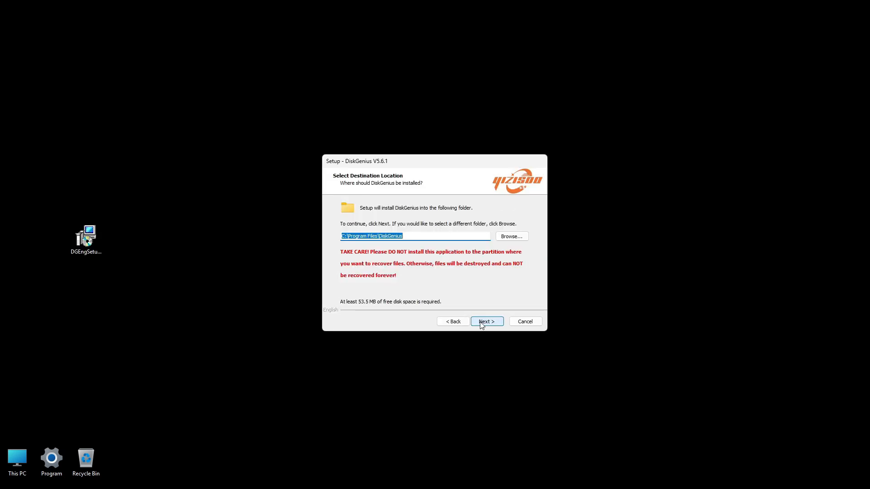
left_click(481, 324)
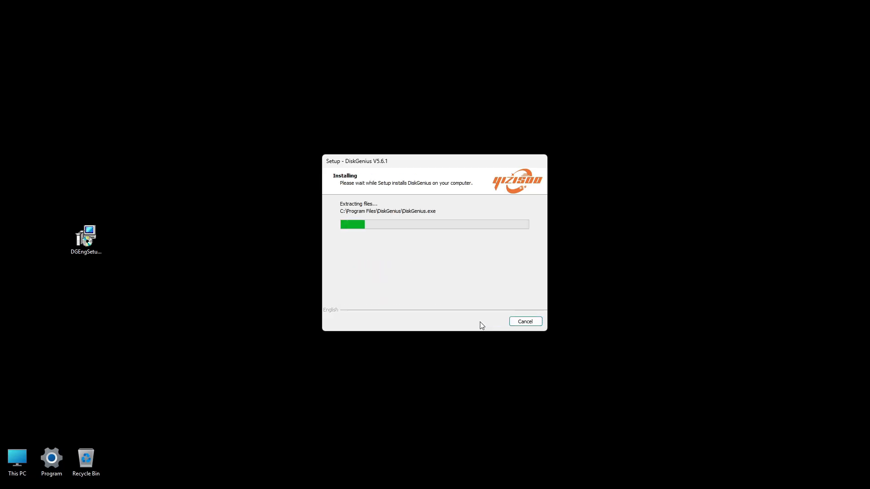
left_click(405, 252)
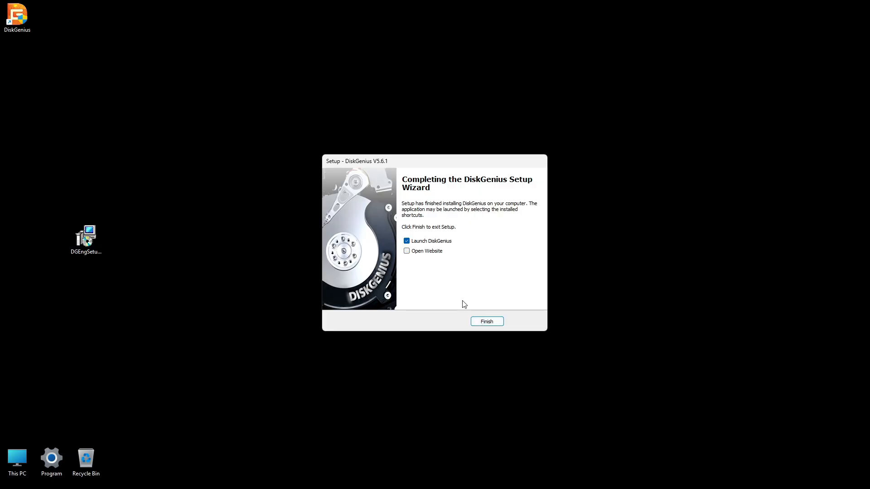
left_click(481, 322)
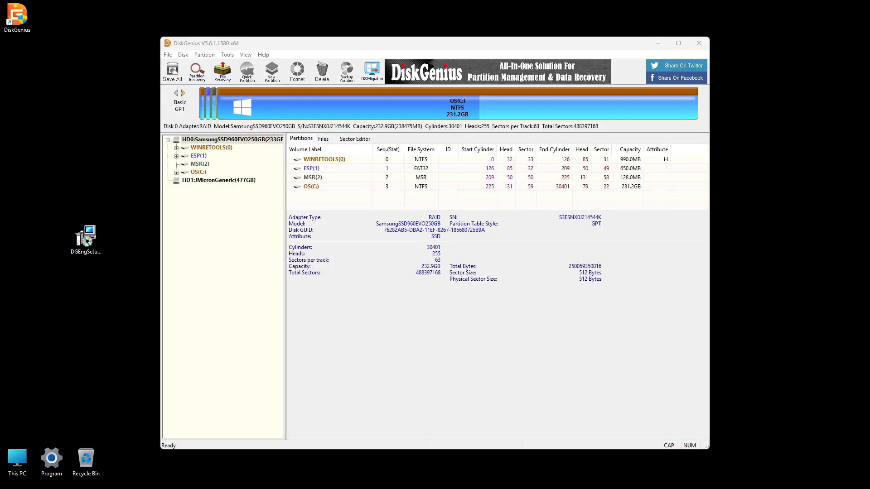
- Set up a System Migration from HD0 SamsungSSD960EVO250GB to target disk HD1 JMicronGeneric (477GB) and select the source OS(C:) partition
left_click(246, 141)
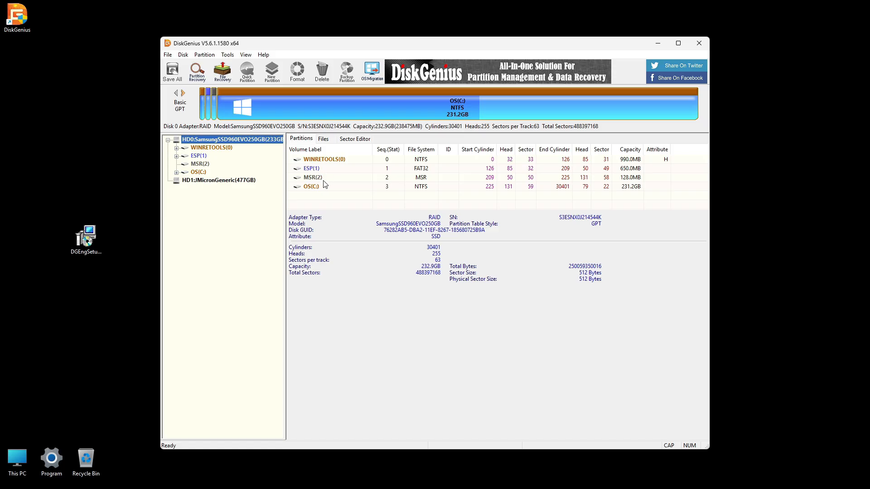
left_click(237, 181)
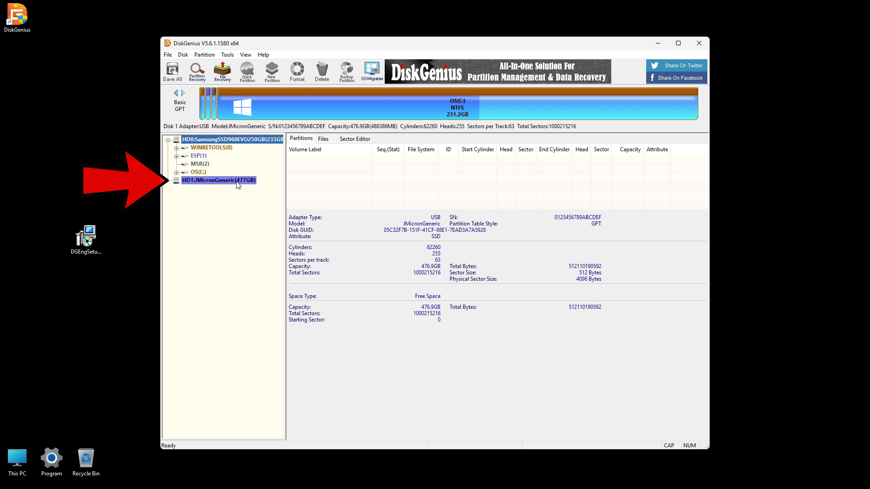
left_click(250, 141)
left_click(227, 55)
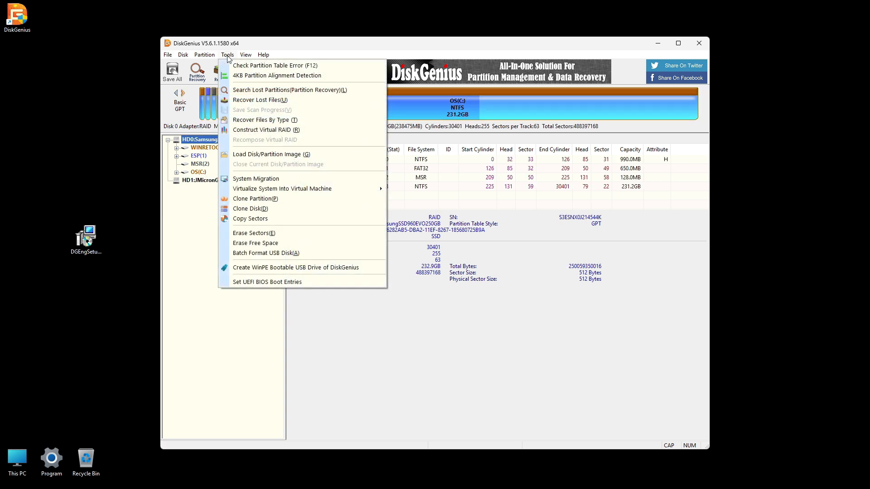
left_click(253, 181)
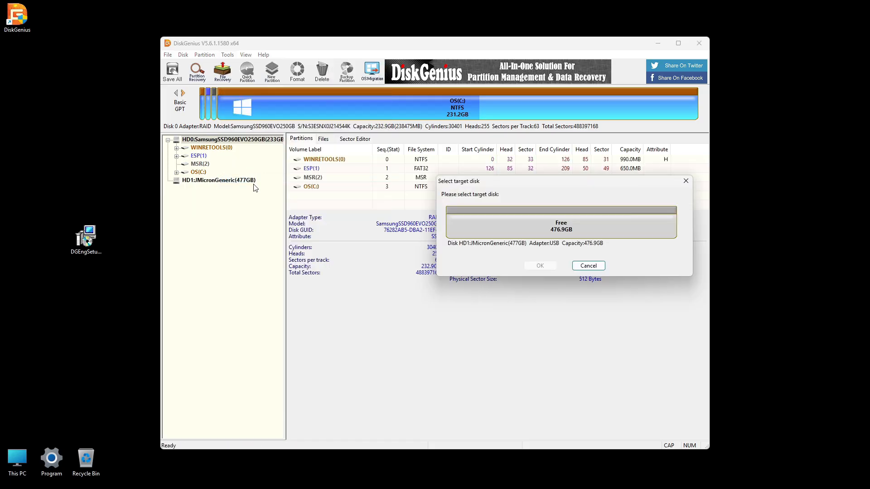
left_click(496, 231)
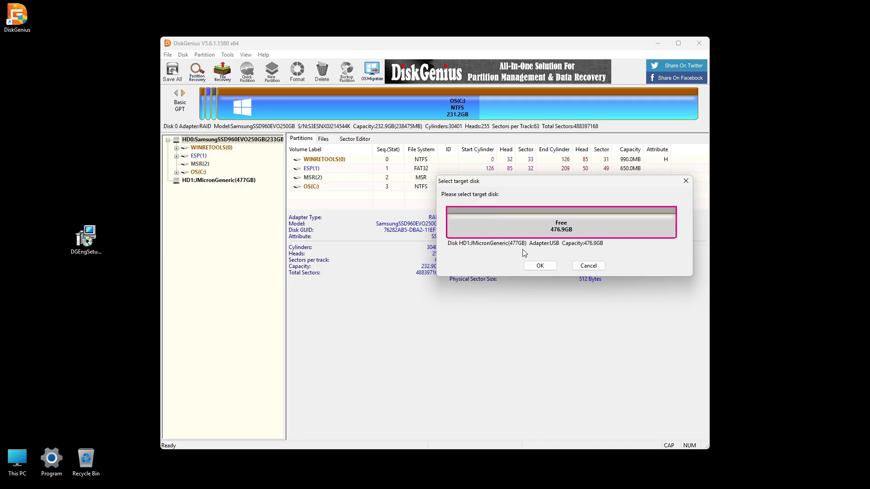
left_click(540, 266)
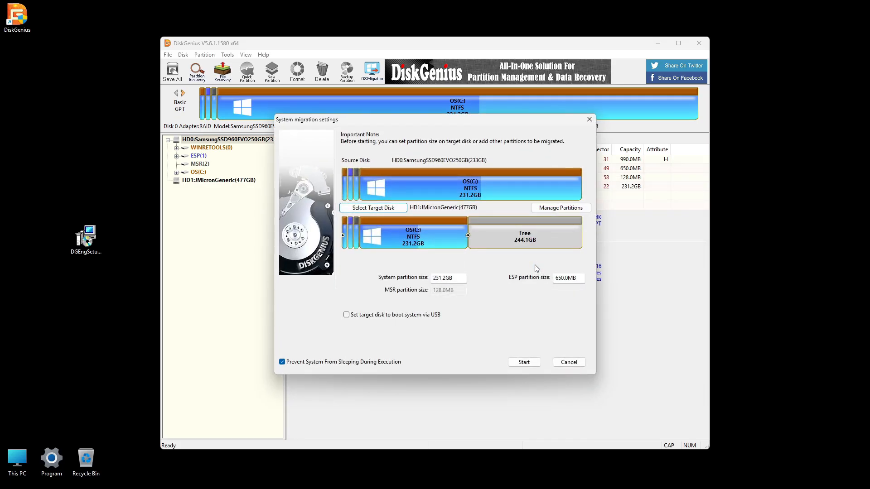
left_click(490, 189)
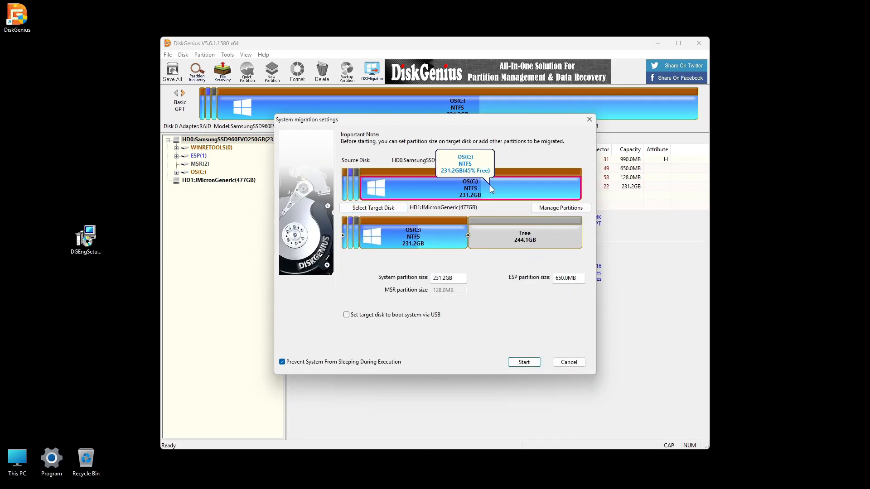
- Review the source and target partitions, and extend the target OS(C:) partition to 475.2GB so it fills the free space
left_click(356, 193)
left_click(351, 193)
left_click(344, 194)
left_click(412, 195)
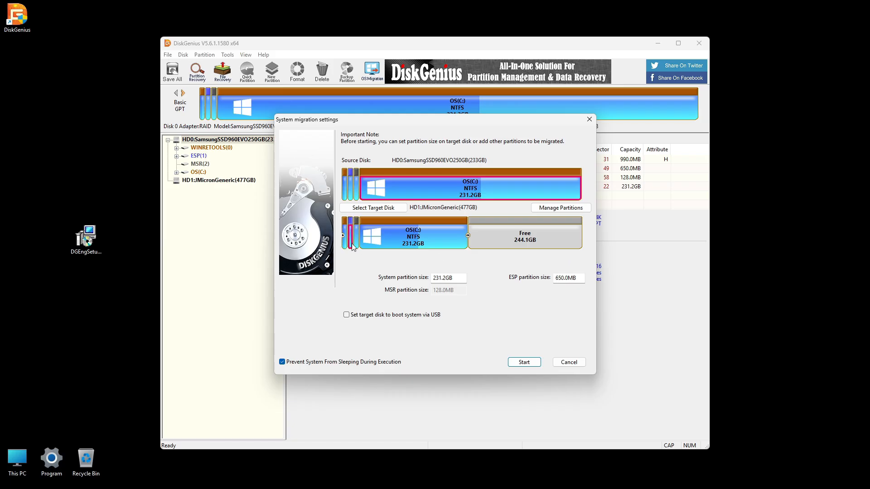
left_click(440, 245)
left_click(507, 245)
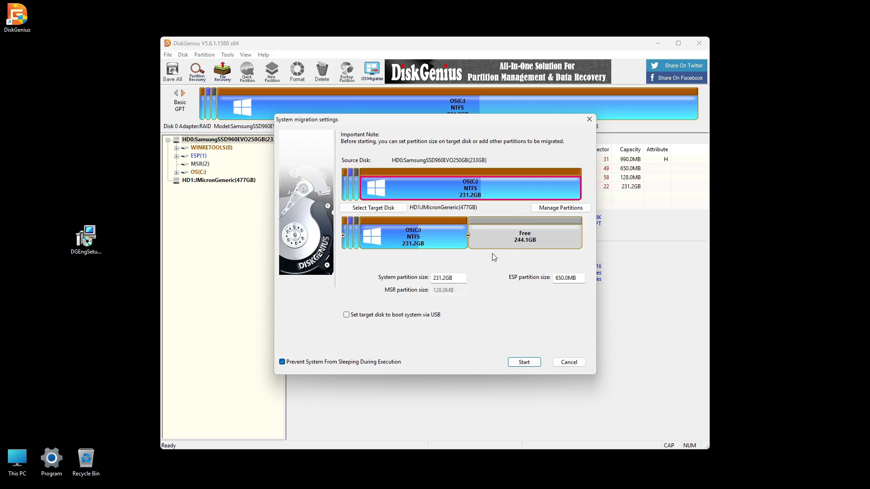
left_click_drag(466, 241, 585, 246)
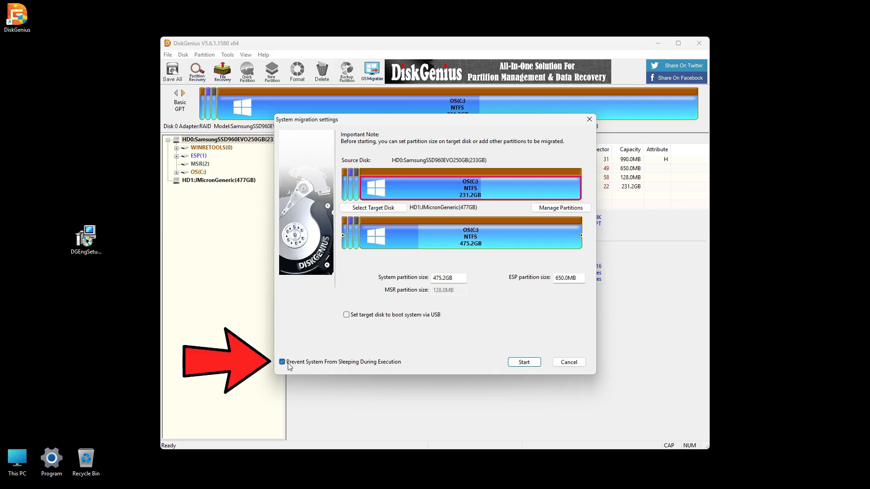
- Run the system migration to HD1 JMicronGeneric (477GB) as a Hot Migration, accepting that the target disk is overwritten, and close it on completion
left_click(516, 365)
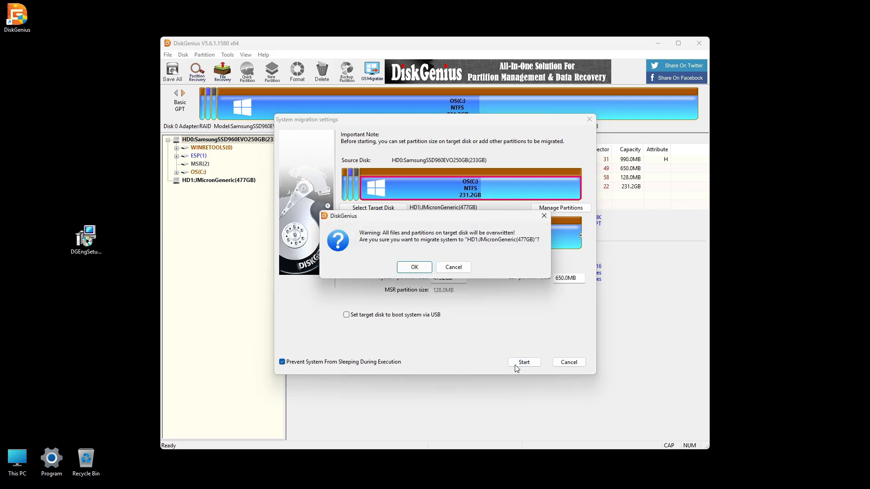
left_click(415, 267)
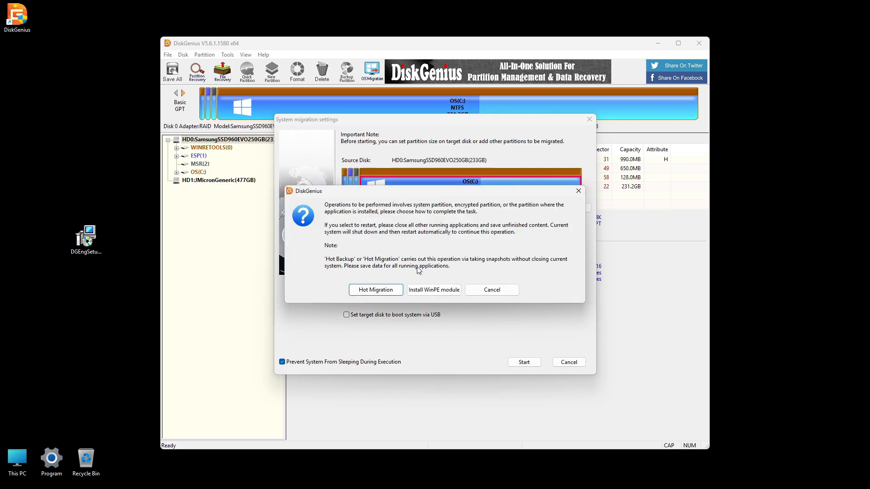
left_click(371, 291)
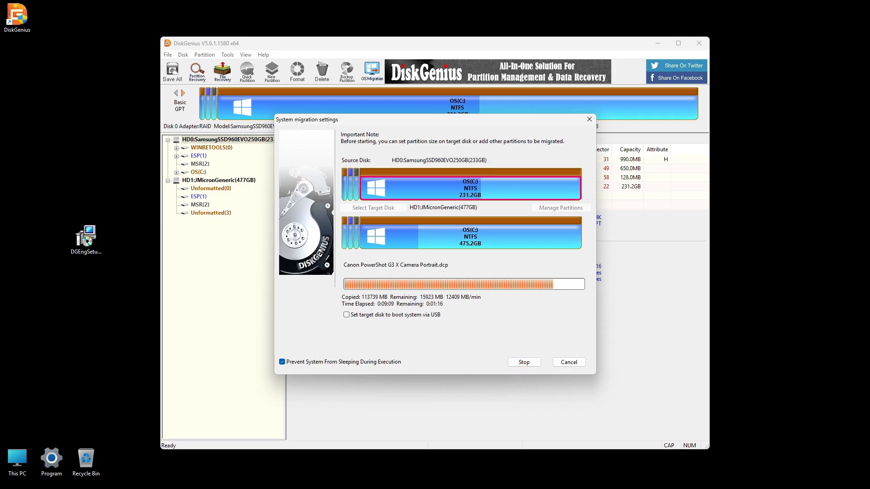
left_click(517, 362)
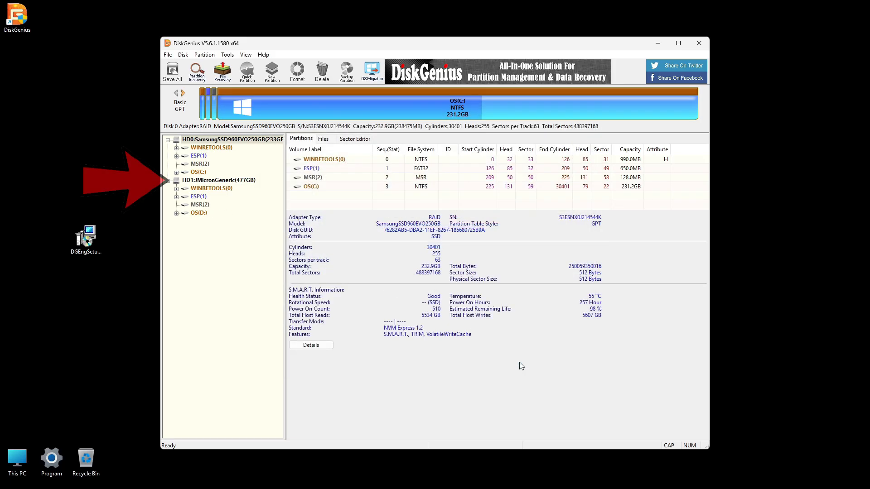
- Compare source disk HD0 SamsungSSD960EVO250GB with cloned disk HD1 JMicronGeneric in the disk list
left_click(218, 140)
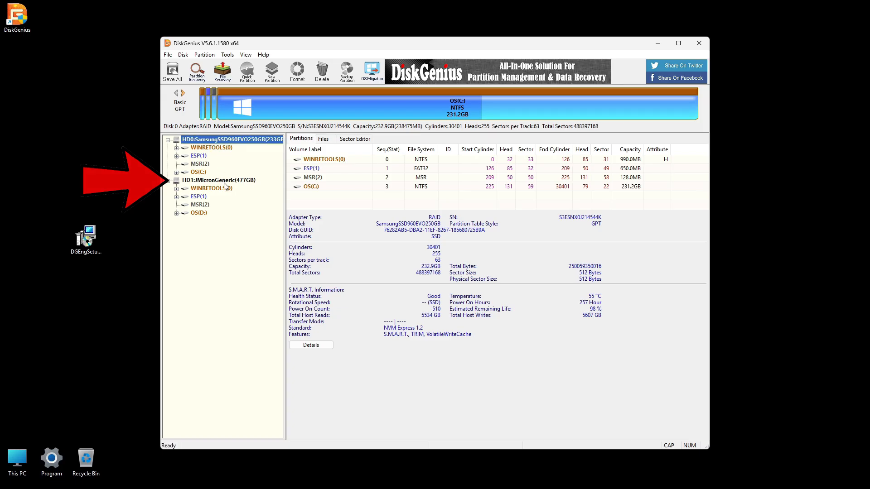
left_click(219, 180)
left_click(227, 140)
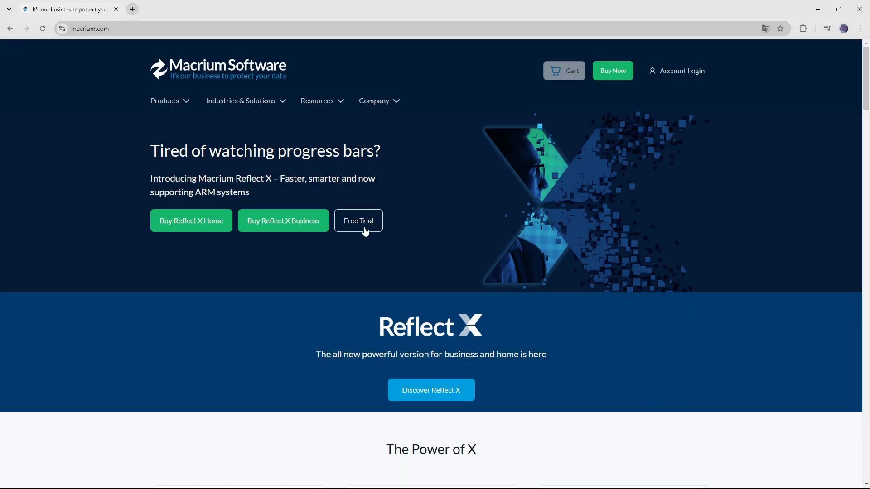
- In the browser, find the Reflect X Home free trial on macrium.com, review its 30-day trial features and request its download
left_click(365, 226)
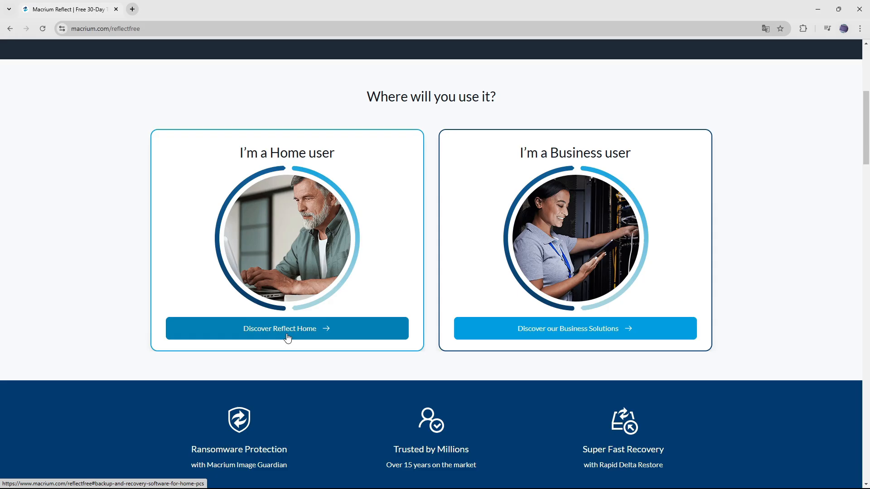
left_click(287, 338)
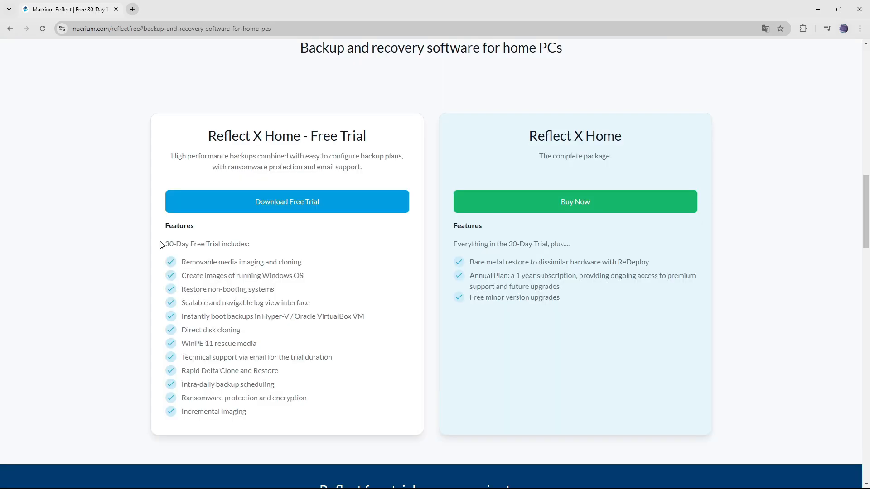
left_click_drag(163, 244, 260, 246)
left_click_drag(181, 262, 315, 264)
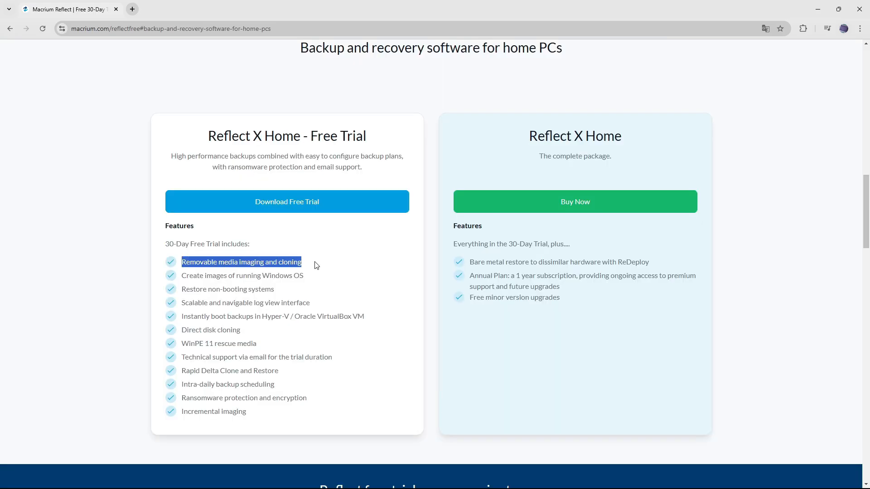
left_click(315, 264)
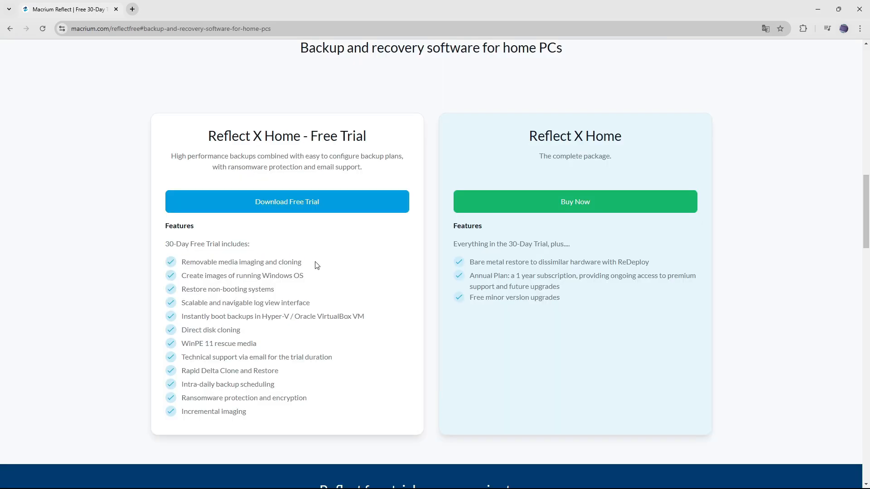
left_click(294, 209)
left_click(305, 231)
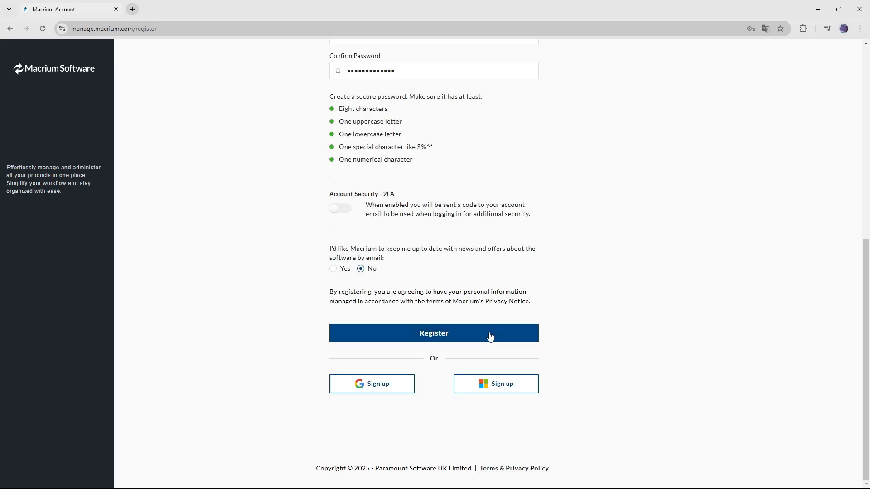
- Proceed from Macrium account registration to the Reflect Home trial download, dismissing the Reflect X promotion and accepting the cookie notice
left_click(452, 338)
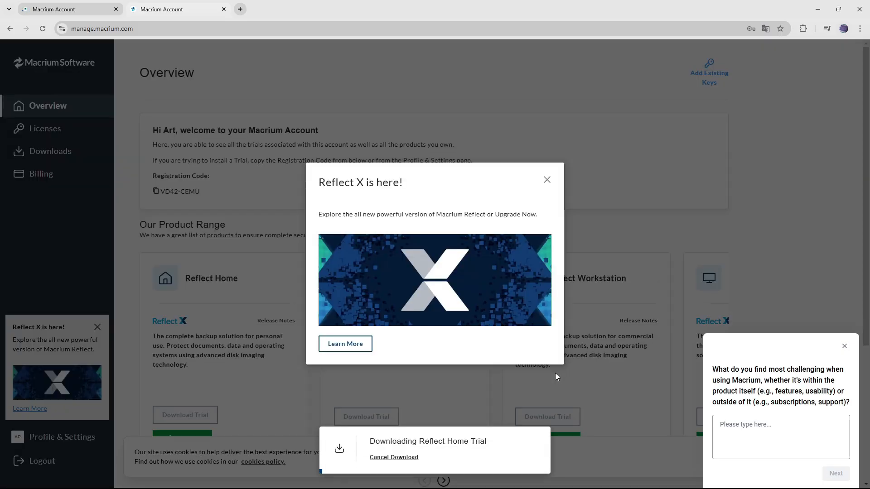
left_click(549, 375)
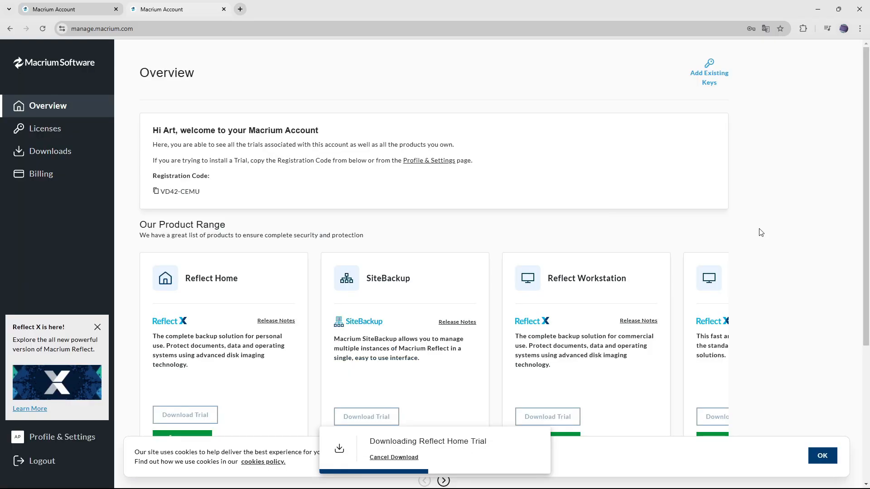
left_click(822, 455)
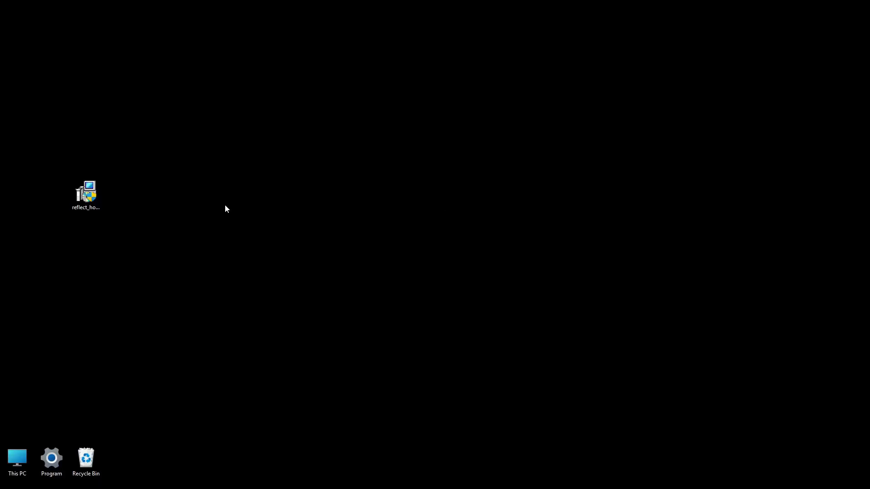
- Install Macrium Reflect Home v10.0.8406 (64-Bit) in English (US) from the downloaded installer and restart the system
double_click(91, 209)
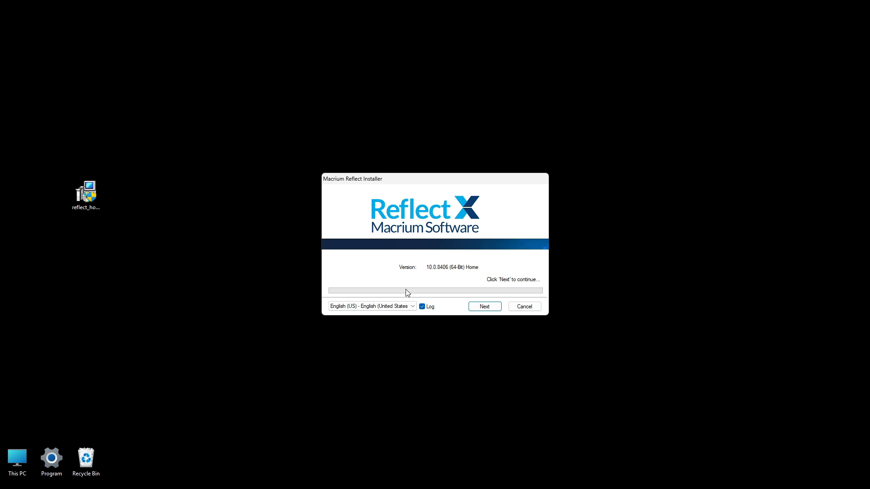
left_click(485, 307)
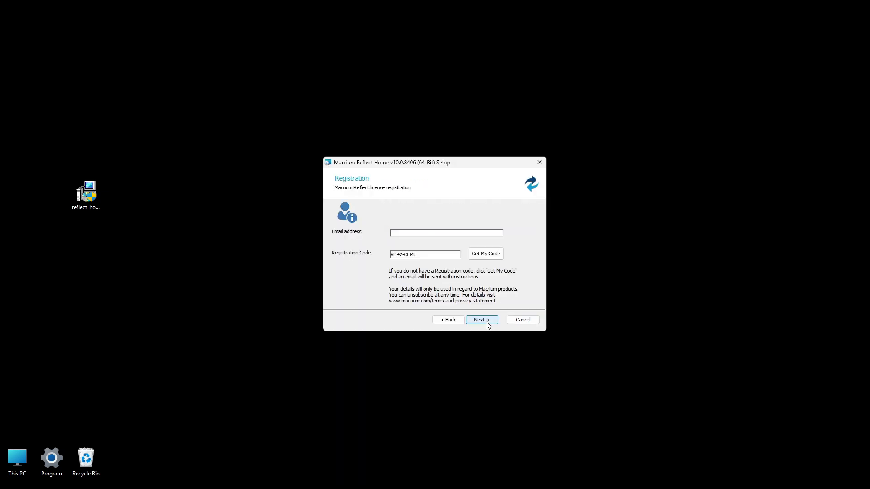
left_click(487, 322)
left_click(487, 323)
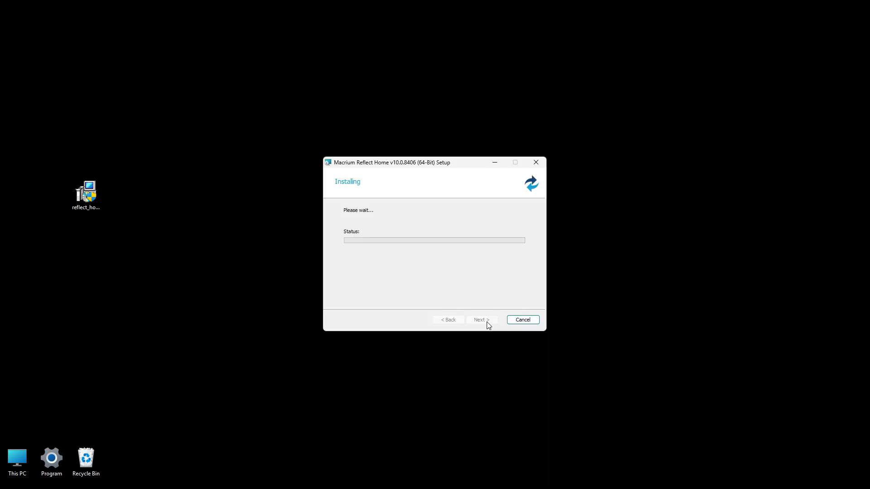
left_click(487, 322)
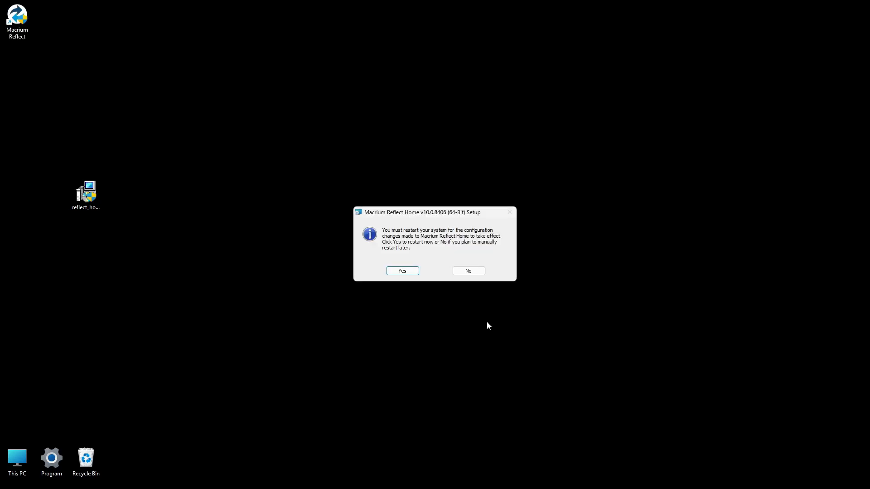
left_click(400, 272)
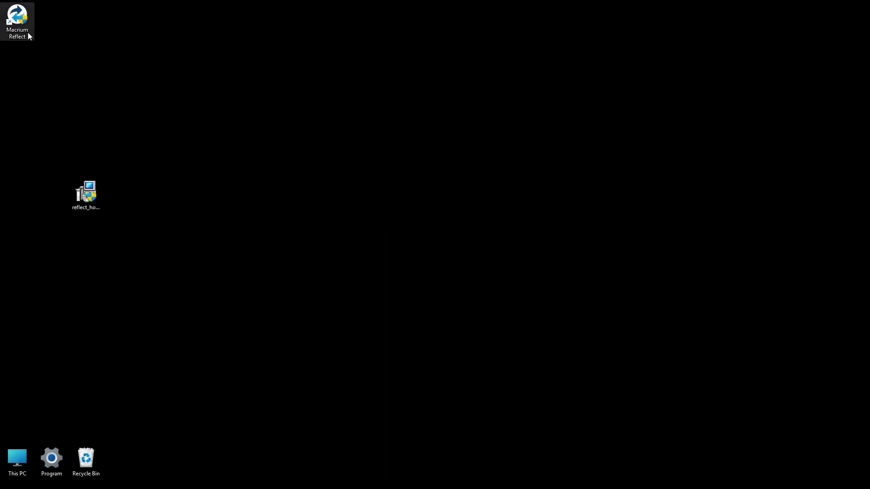
- In Macrium Reflect, set up a clone of Disk 1 to the 476.94 GB JMicron Disk 2, copying partitions with Shrink or extend to fill
double_click(27, 33)
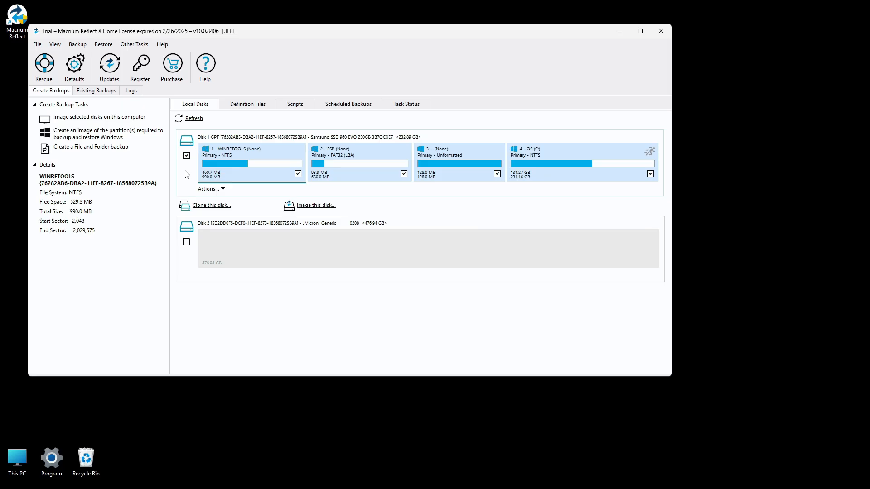
left_click(204, 207)
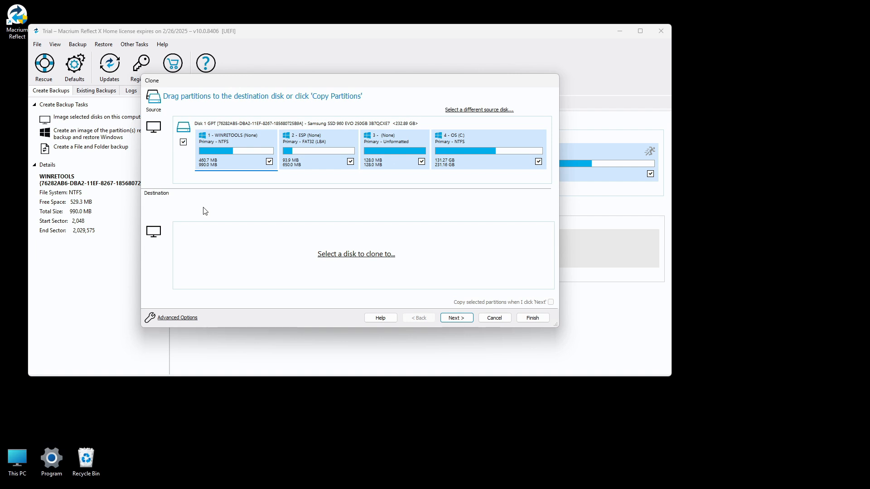
left_click(338, 257)
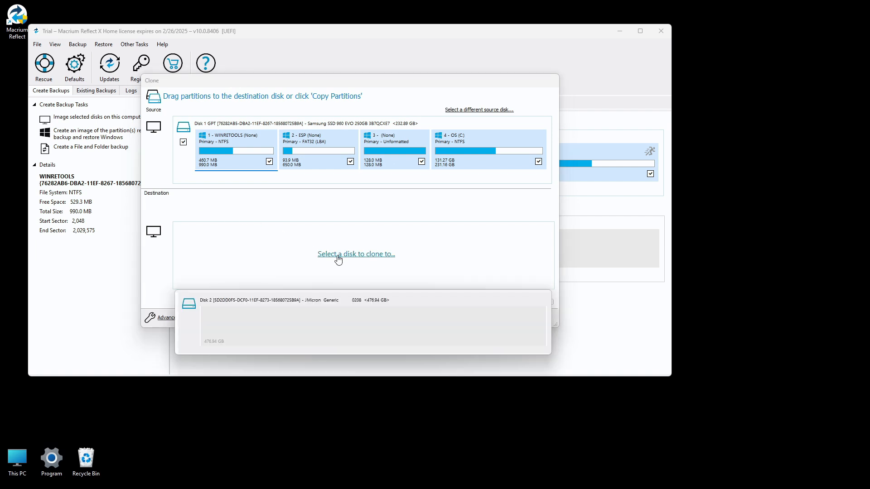
left_click(232, 330)
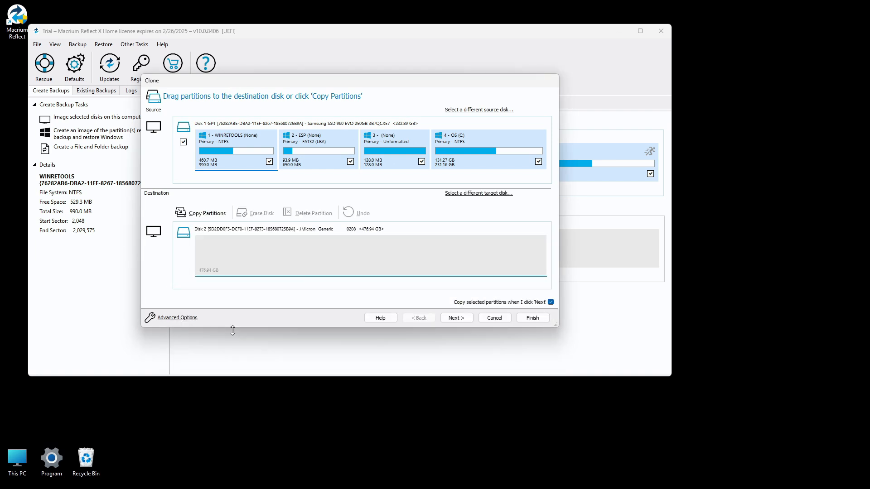
left_click(206, 214)
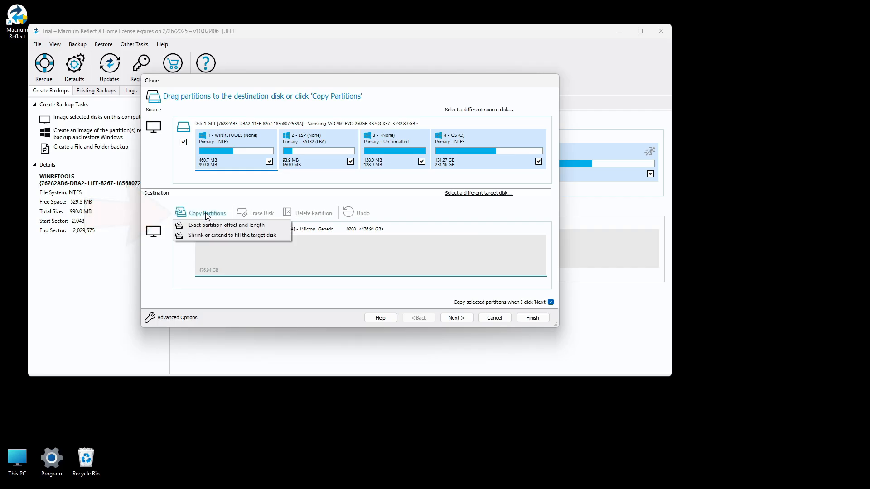
left_click(212, 236)
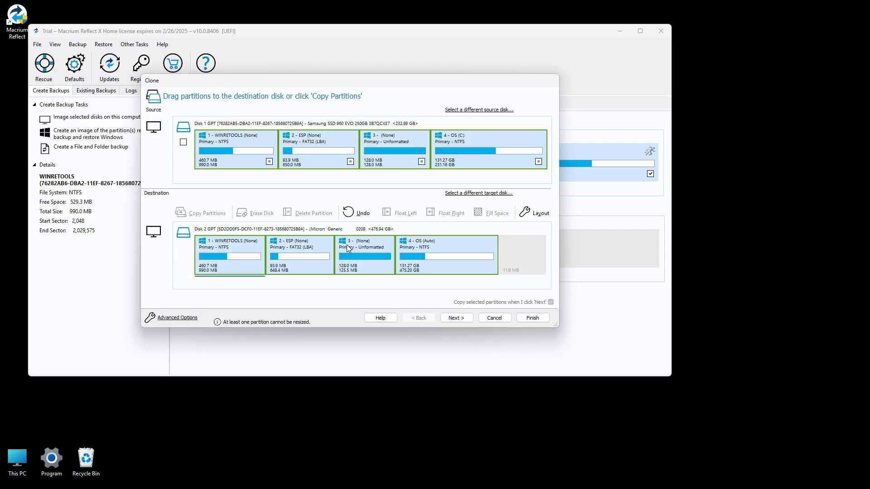
- Shrink the destination OS partition to about 241.36 GB in its partition layout properties
left_click(483, 244)
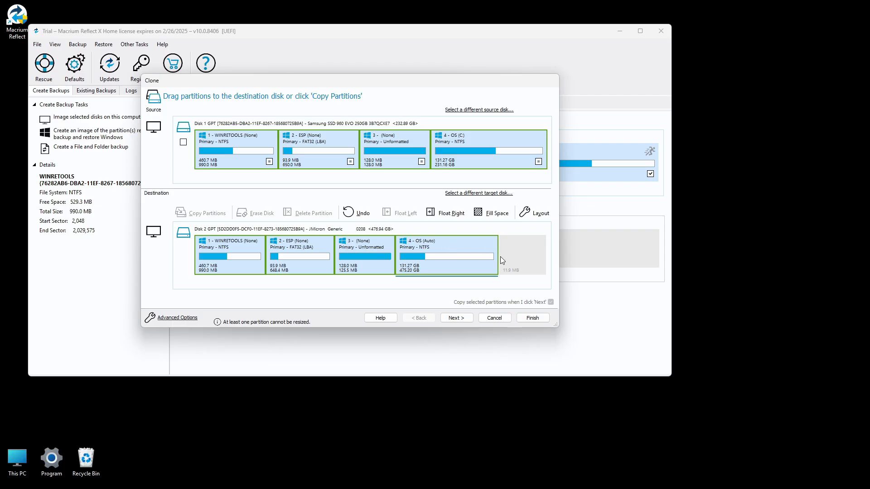
left_click(534, 214)
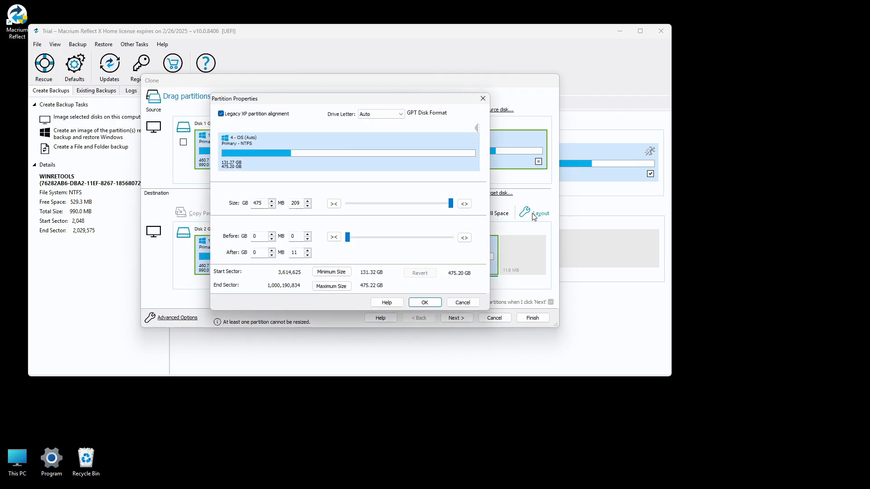
left_click_drag(450, 203, 381, 203)
left_click(424, 302)
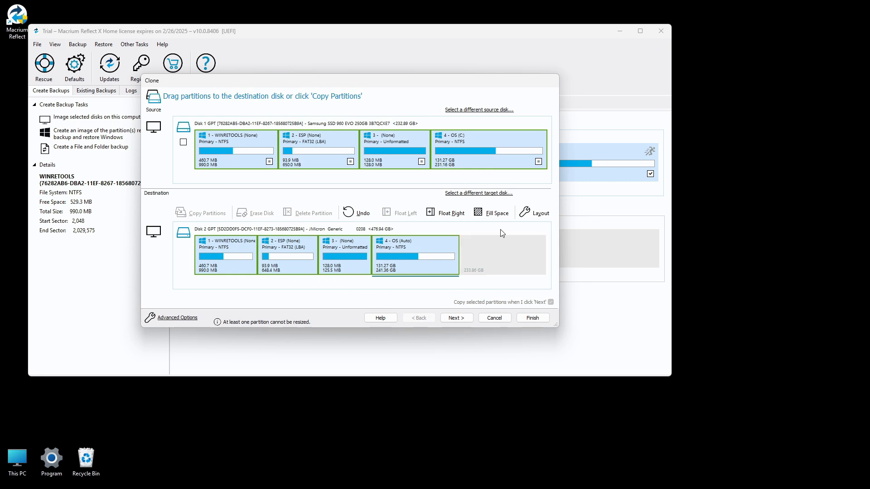
- Extend the destination OS partition with Fill Space and finish the clone setup without adding a schedule
left_click(500, 212)
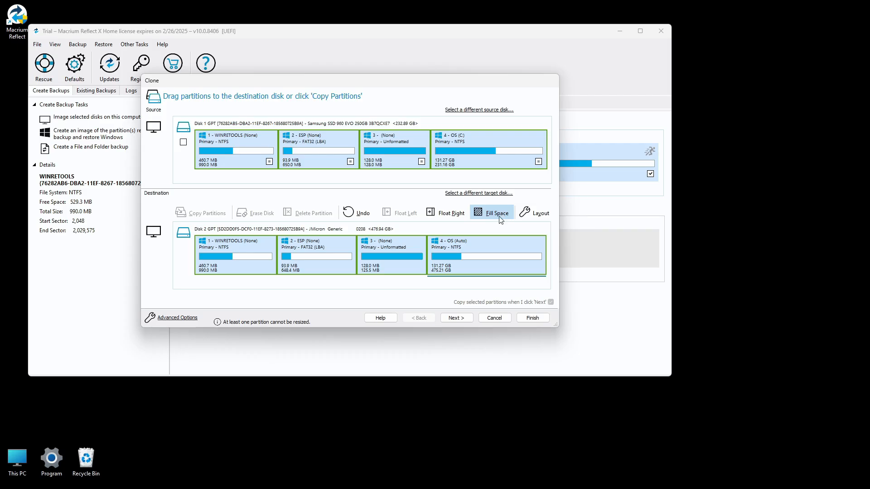
left_click(459, 319)
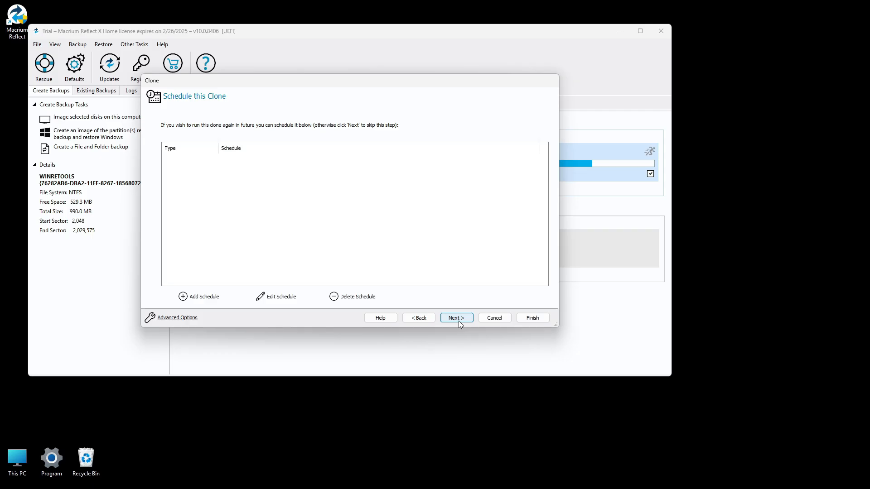
left_click(457, 318)
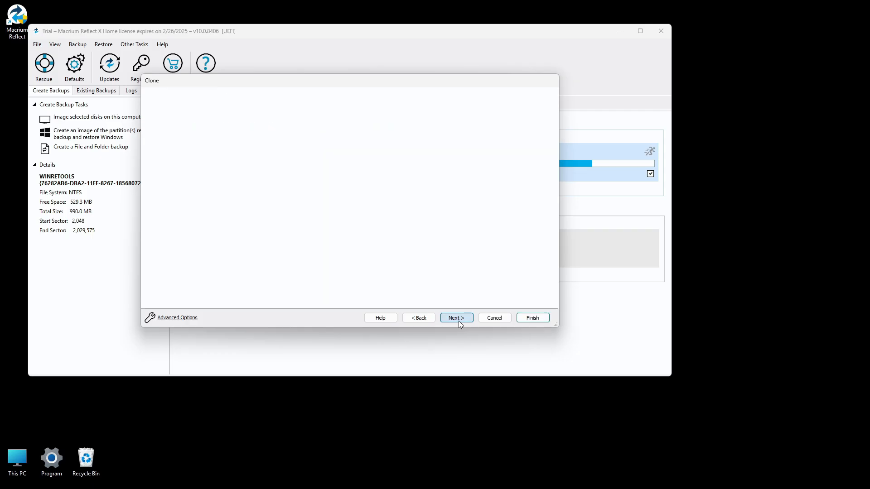
left_click(533, 318)
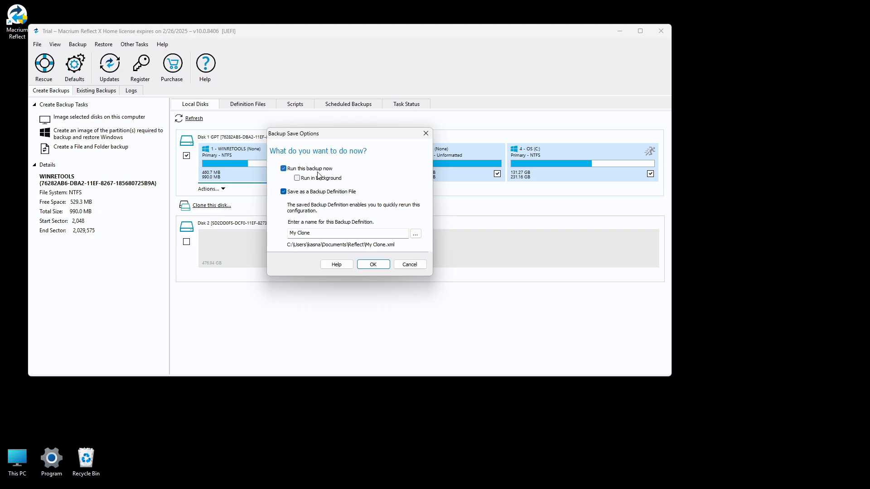
- Run the clone immediately without saving a backup definition file, and close Macrium Reflect once it completes
left_click(283, 192)
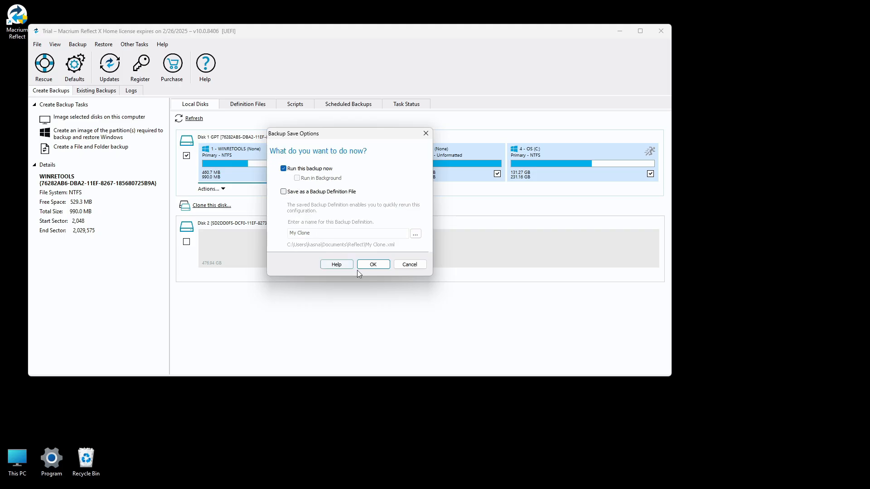
left_click(380, 265)
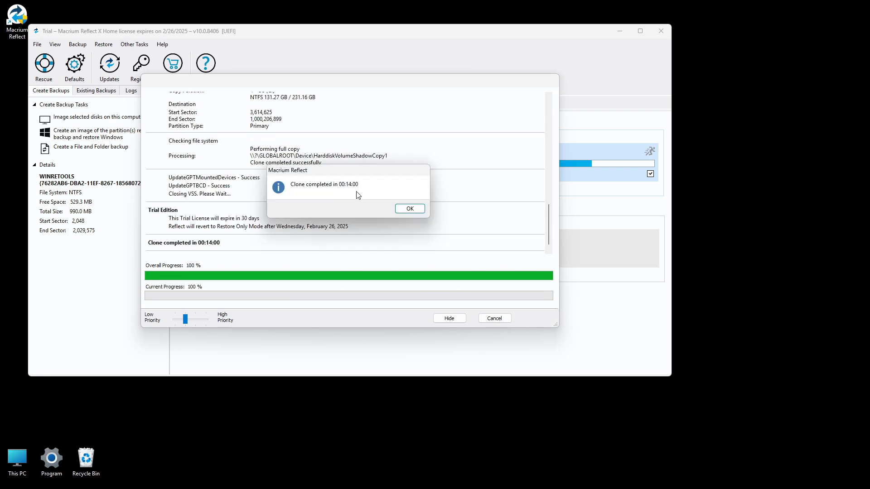
left_click(410, 208)
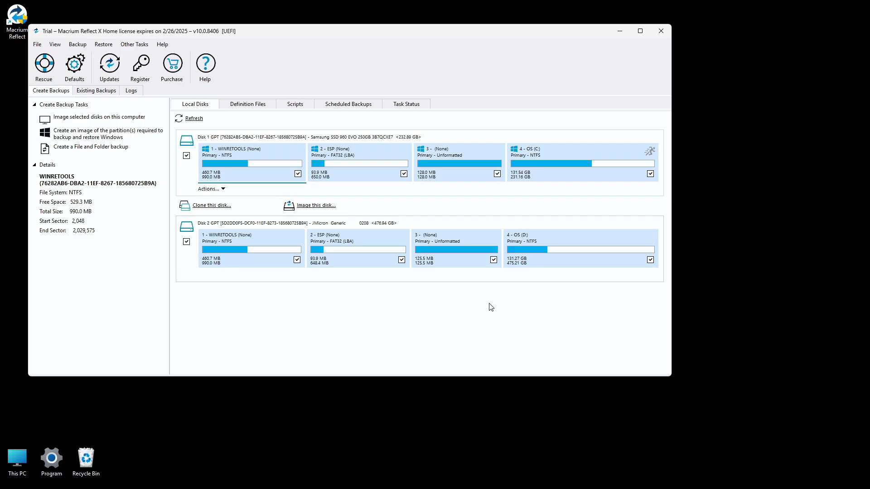
left_click(661, 31)
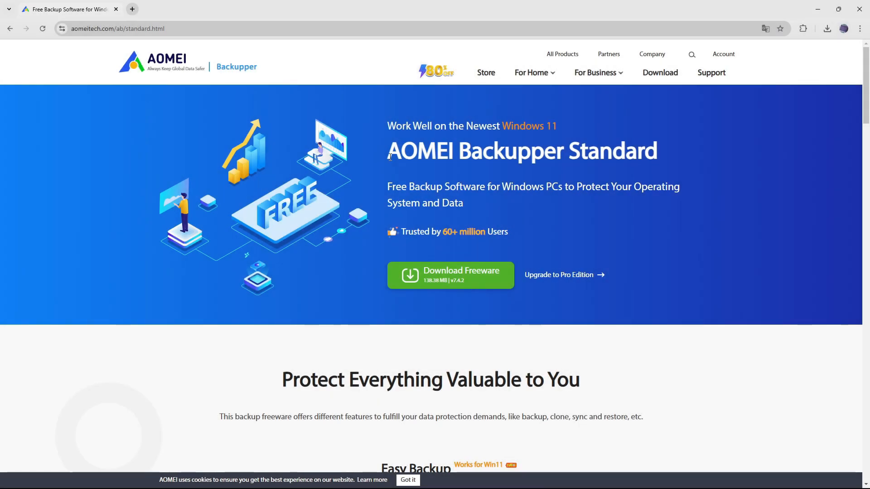
- Download the AOMEI Backupper Standard freeware from its website and install it, skipping the Pro edition trial
left_click_drag(389, 157, 658, 156)
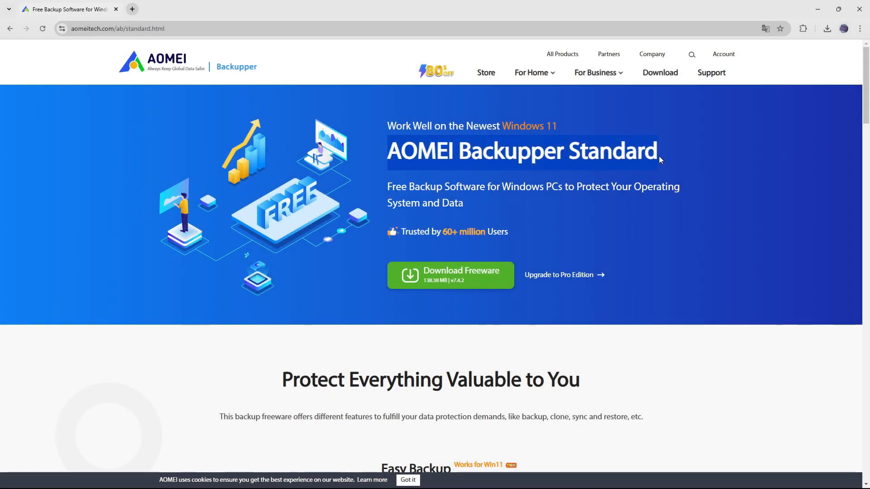
left_click(672, 157)
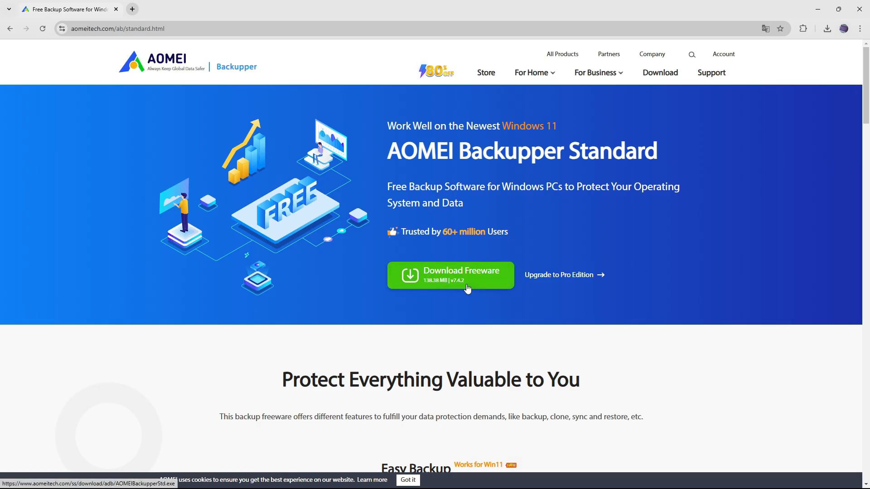
left_click(855, 10)
double_click(57, 204)
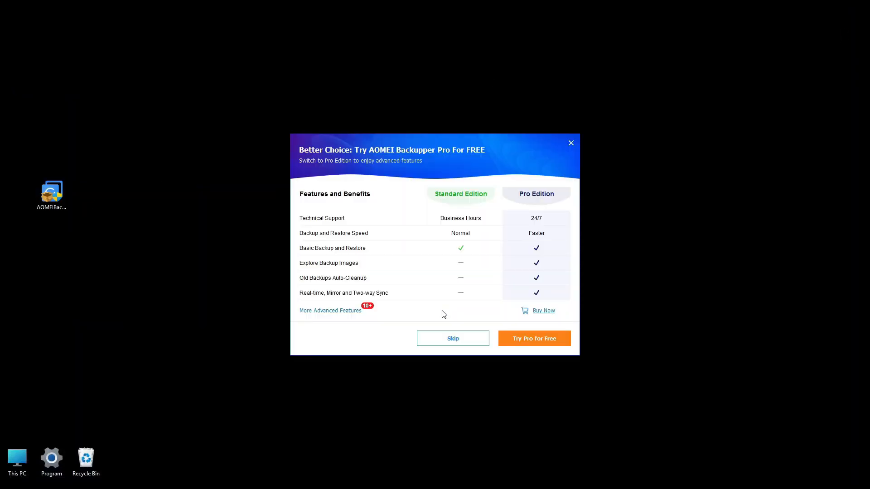
left_click(452, 343)
left_click(438, 283)
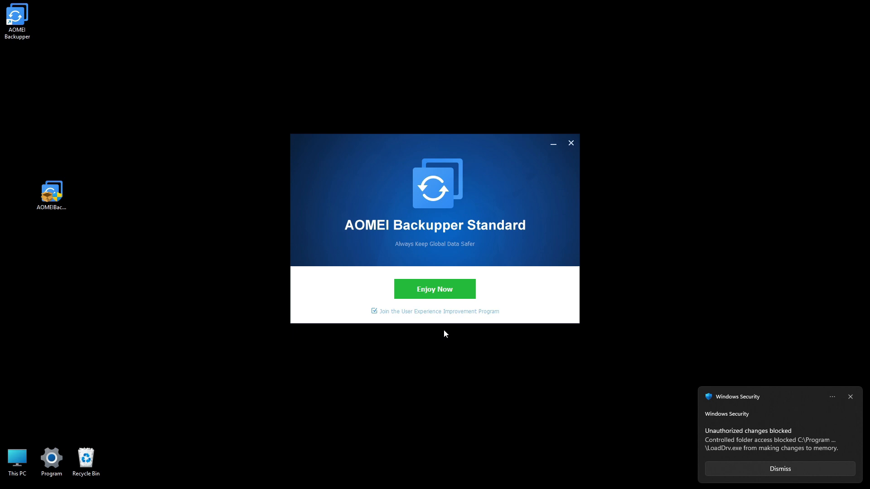
- Allow the blocked LoadDrv.exe process from the latest protection history entry in Windows Security and close the window
left_click(751, 447)
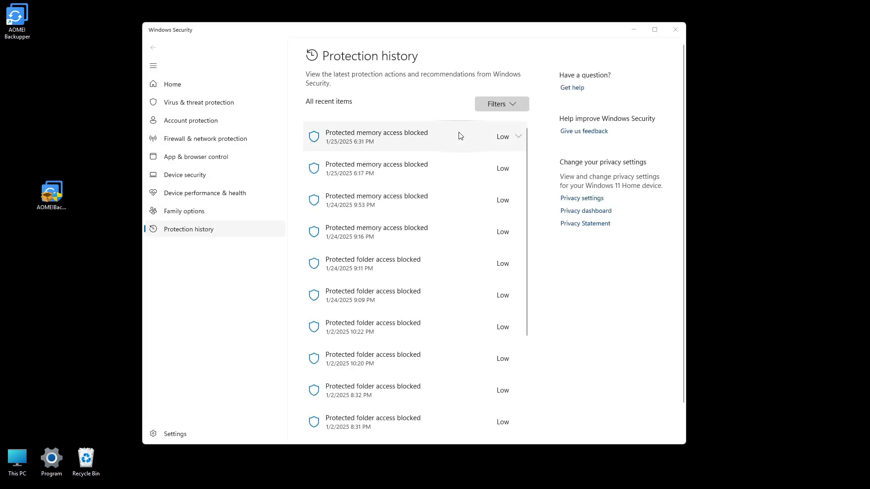
left_click(459, 136)
left_click_drag(406, 177, 354, 186)
left_click(443, 184)
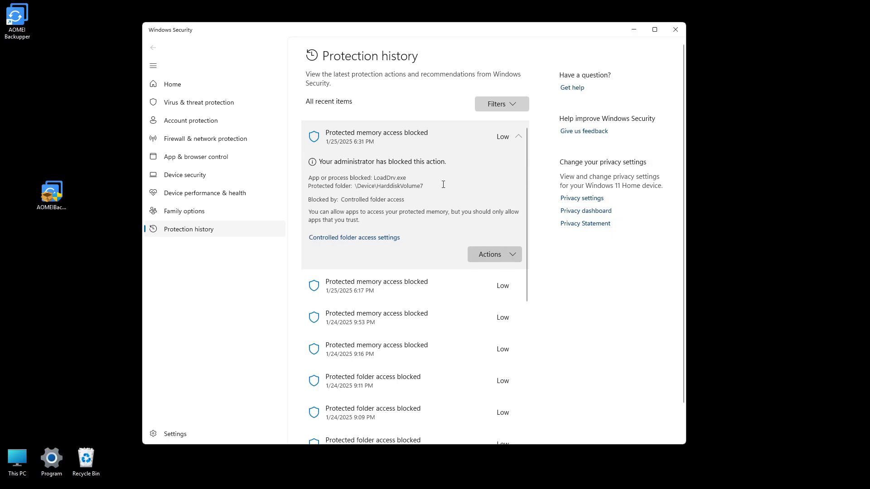
left_click(496, 252)
left_click(499, 273)
left_click(675, 29)
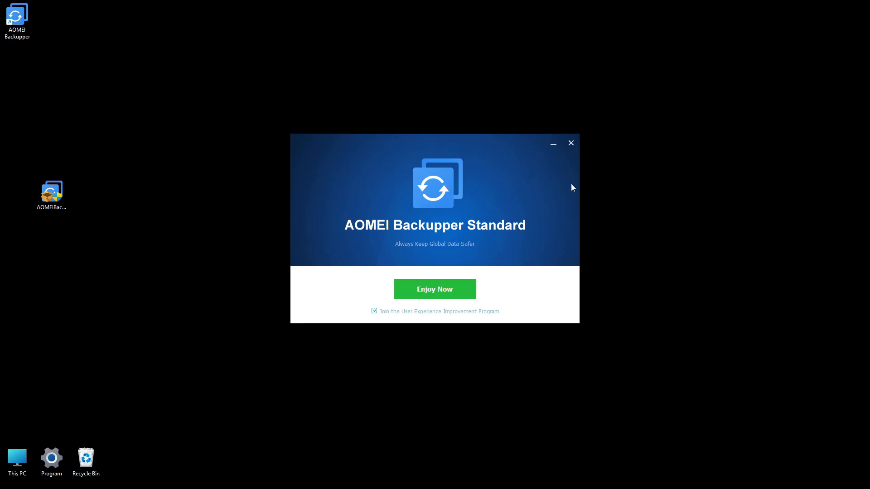
- Opt out of the User Experience Improvement Program and launch AOMEI Backupper Standard
left_click(374, 311)
left_click(435, 290)
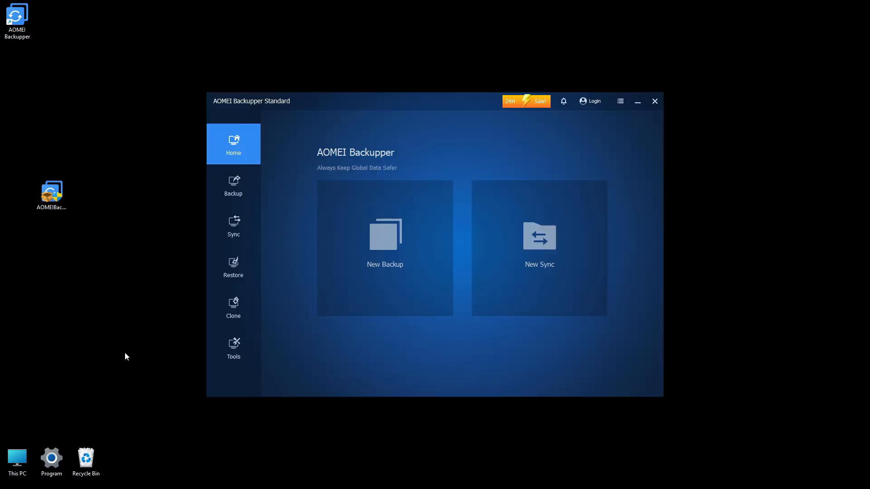
- Try to clone the 476.94 GB Disk 0 to the 232.89 GB Disk 1, and dismiss the upgrade offer
left_click(231, 312)
left_click(316, 254)
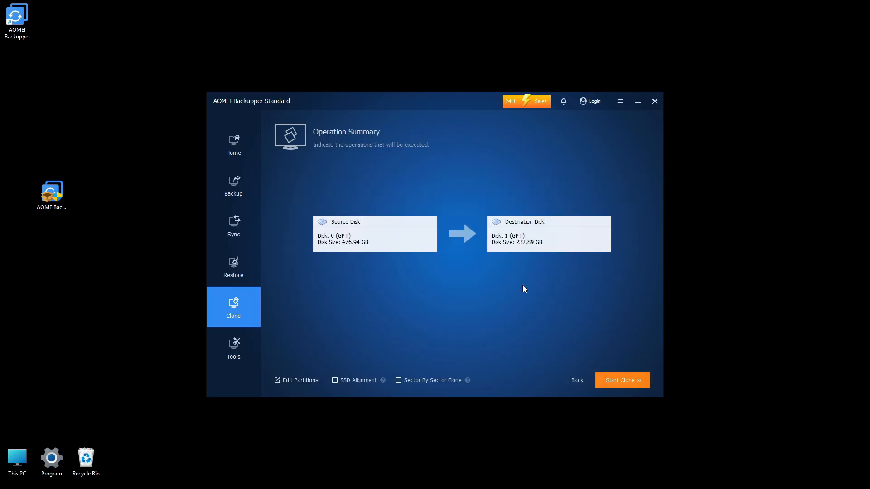
left_click(615, 380)
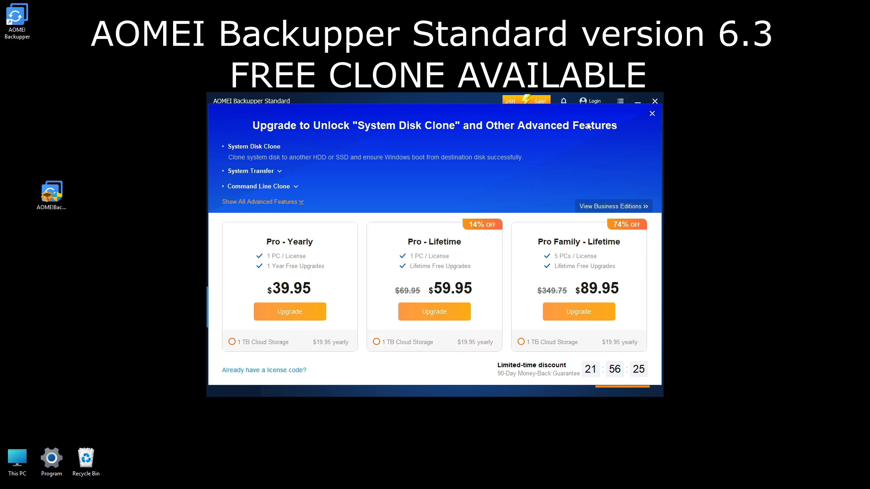
left_click(652, 114)
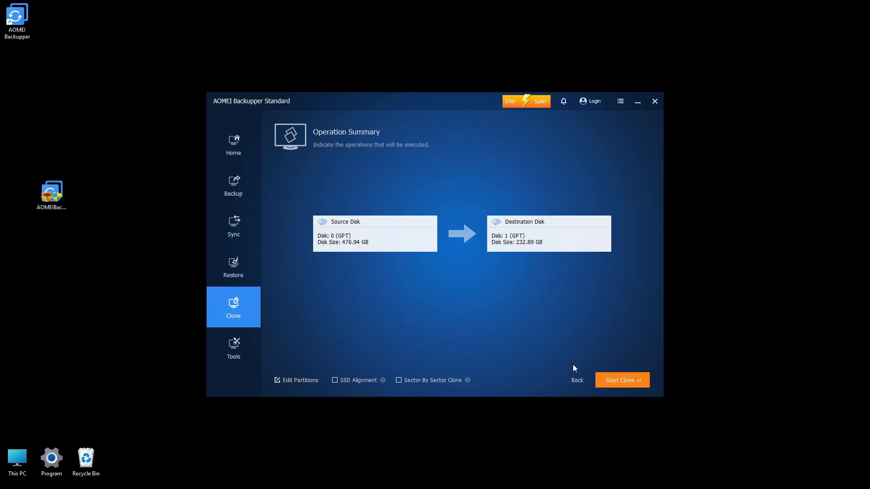
- Create a Disk Backup of the 476.94 GB Disk 0 to the C: location and finish the task
left_click(214, 146)
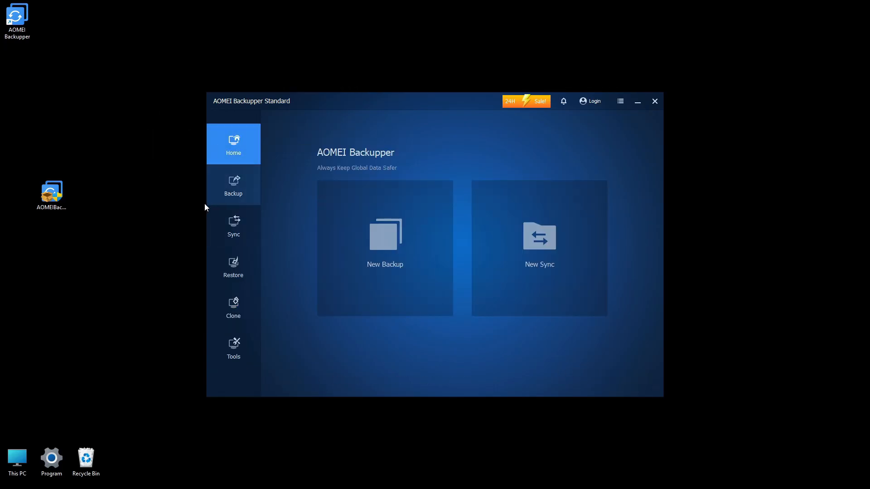
left_click(393, 289)
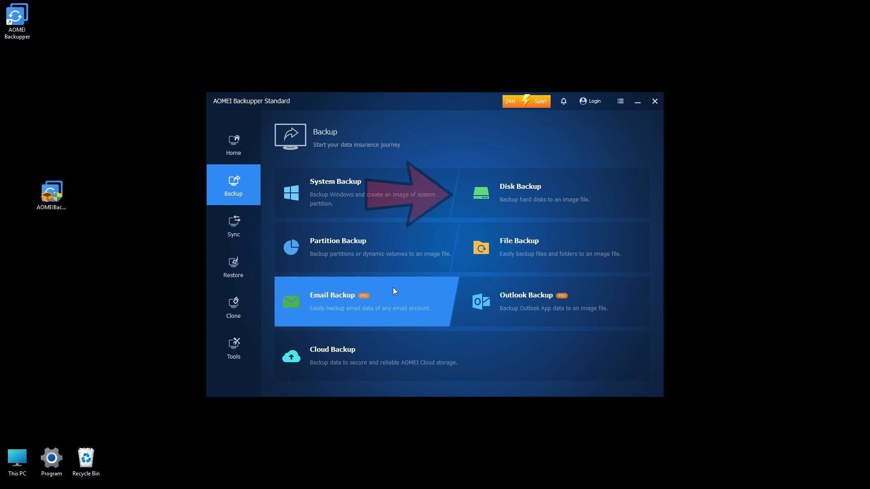
left_click(524, 193)
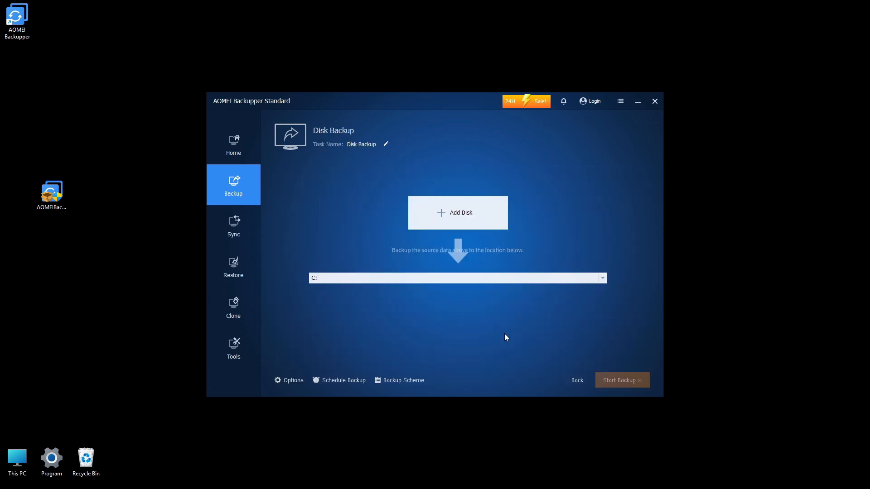
left_click(451, 220)
left_click(316, 200)
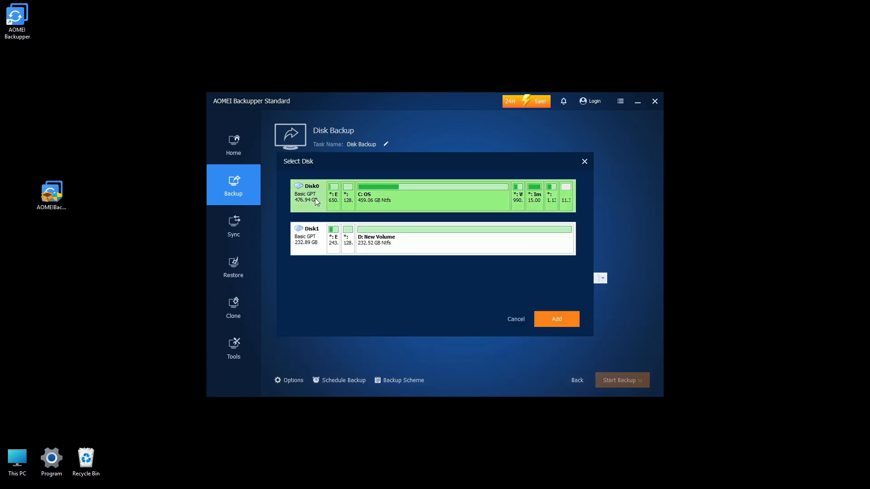
left_click(553, 321)
left_click(521, 285)
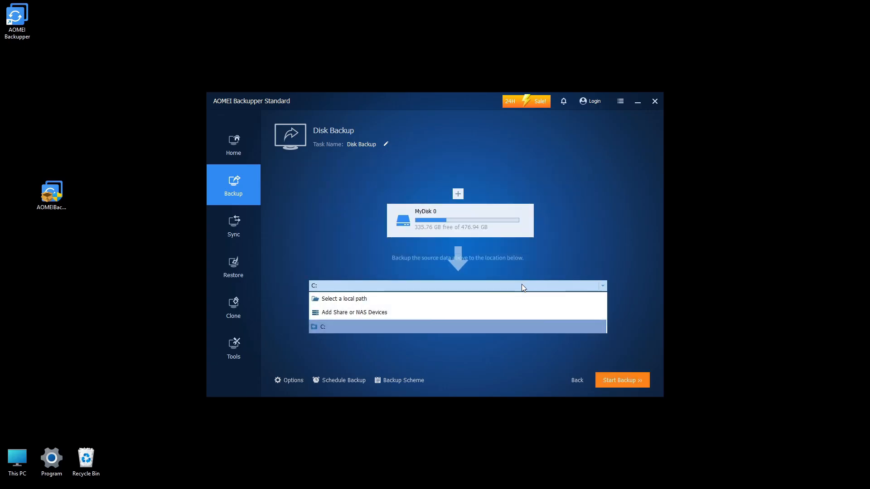
left_click(374, 327)
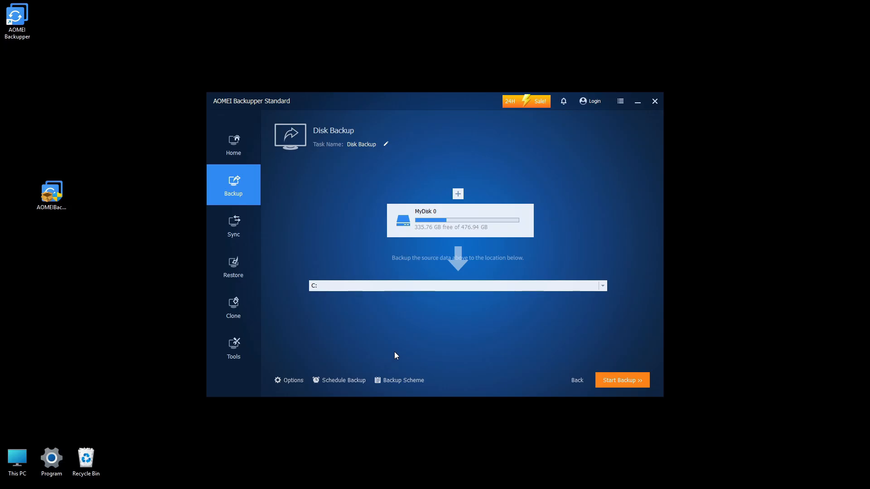
left_click(623, 380)
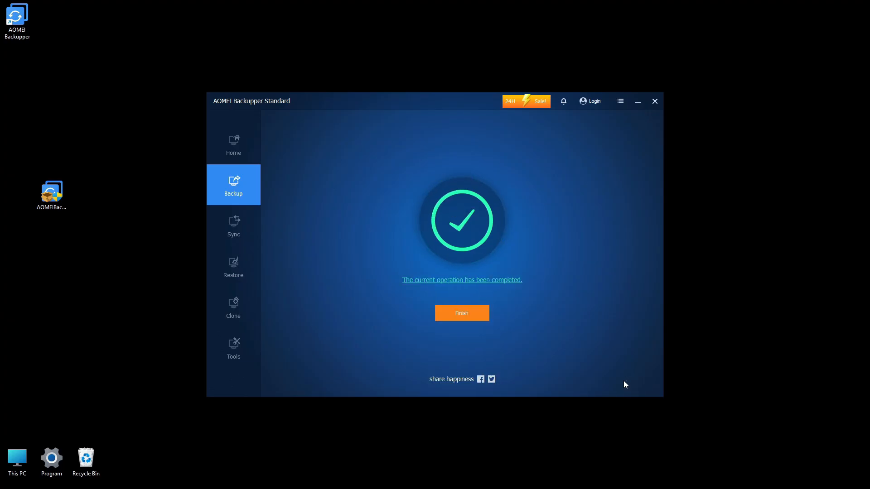
left_click(458, 313)
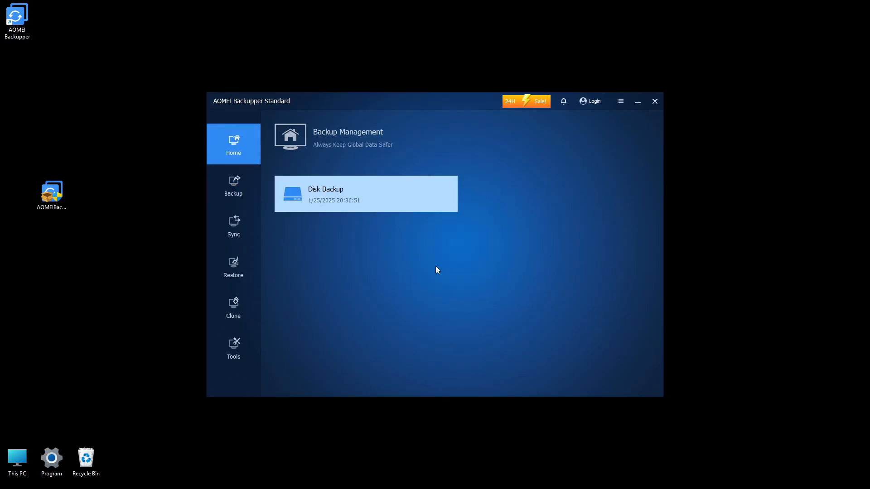
- Restore the entire Disk 0 image from Disk Backup to the 232.89 GB Disk 1 and finish the operation
left_click(448, 197)
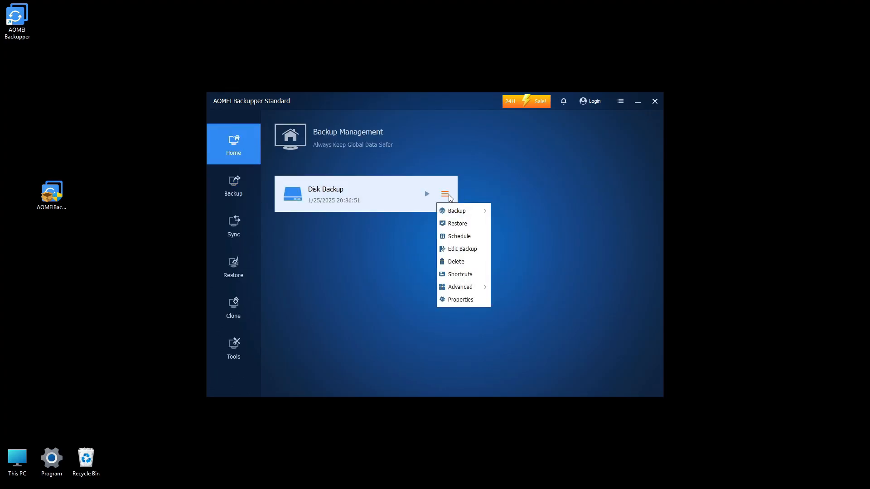
left_click(462, 225)
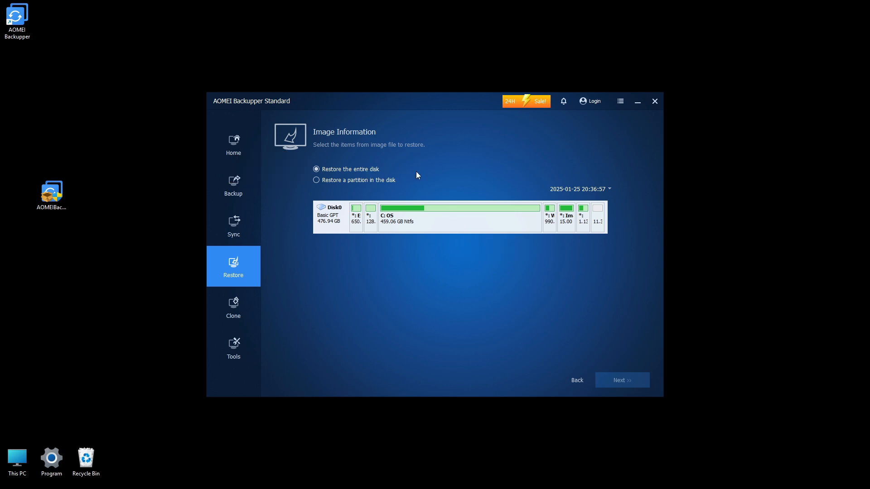
left_click(336, 226)
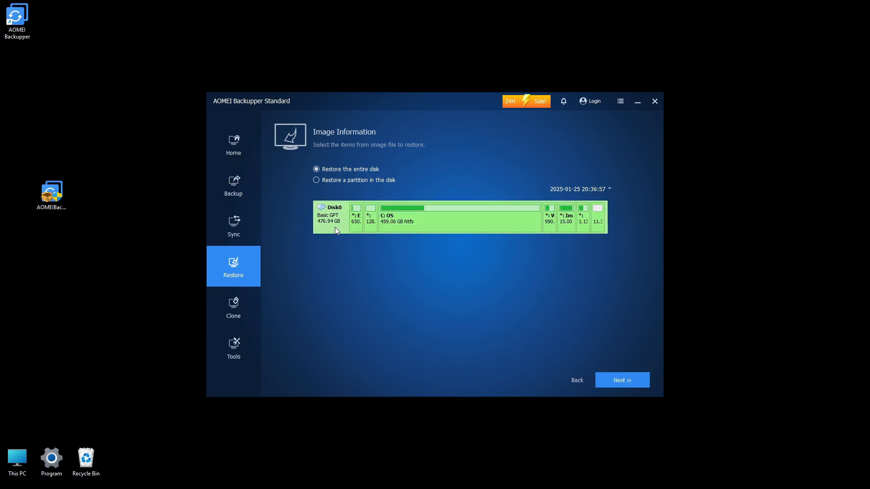
left_click(629, 380)
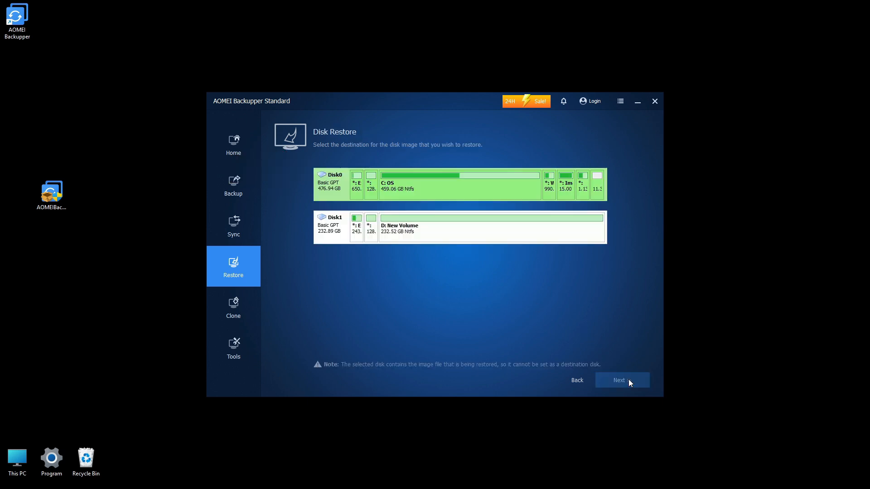
left_click(331, 237)
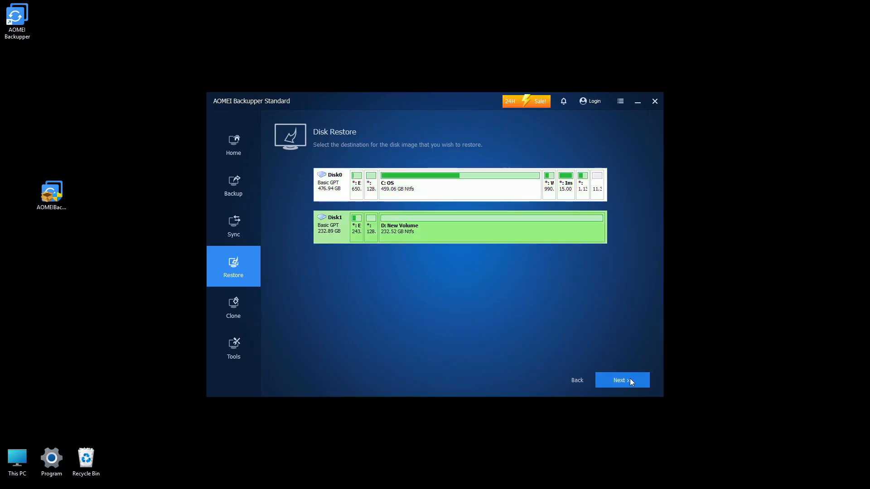
left_click(630, 378)
left_click(540, 285)
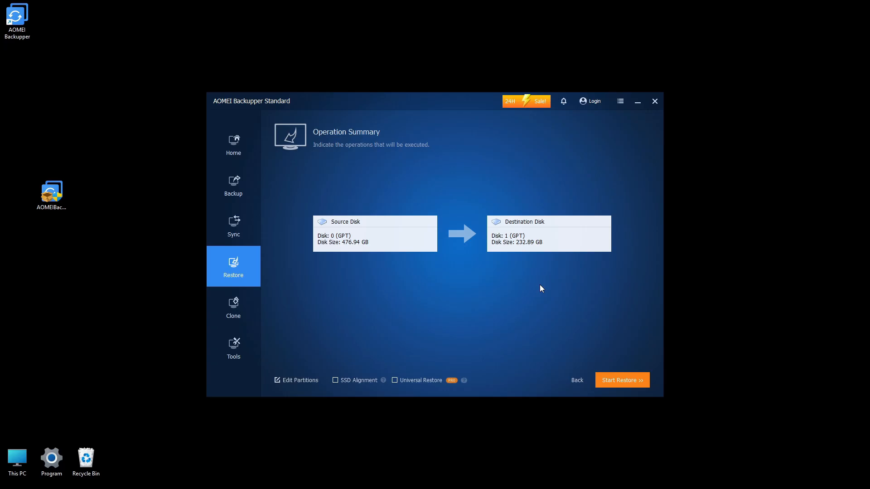
mouse_move(385, 380)
left_click(625, 380)
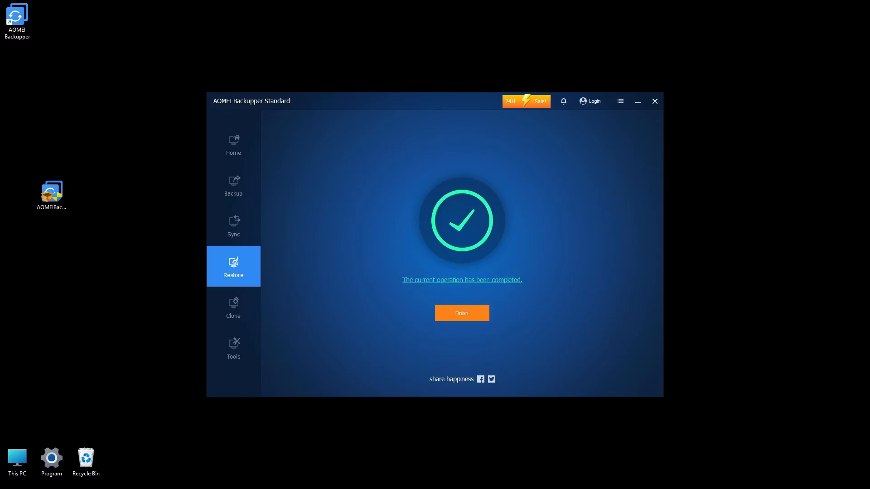
left_click(451, 316)
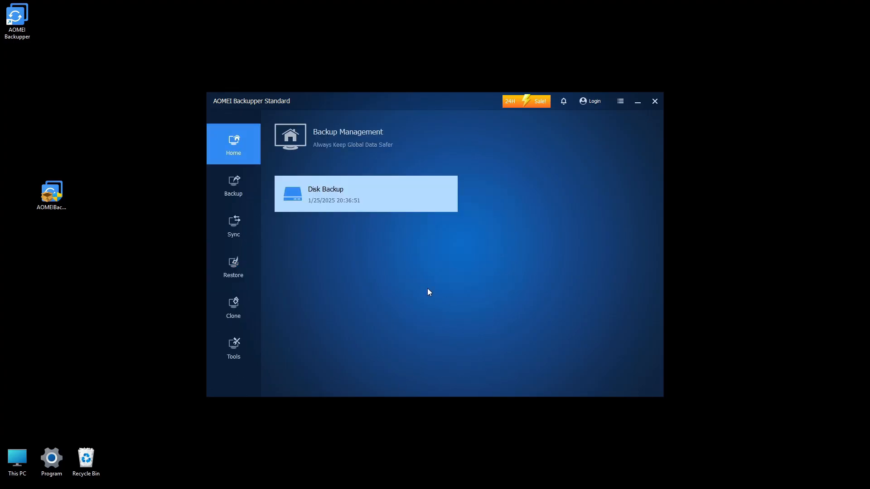
key("super+x")
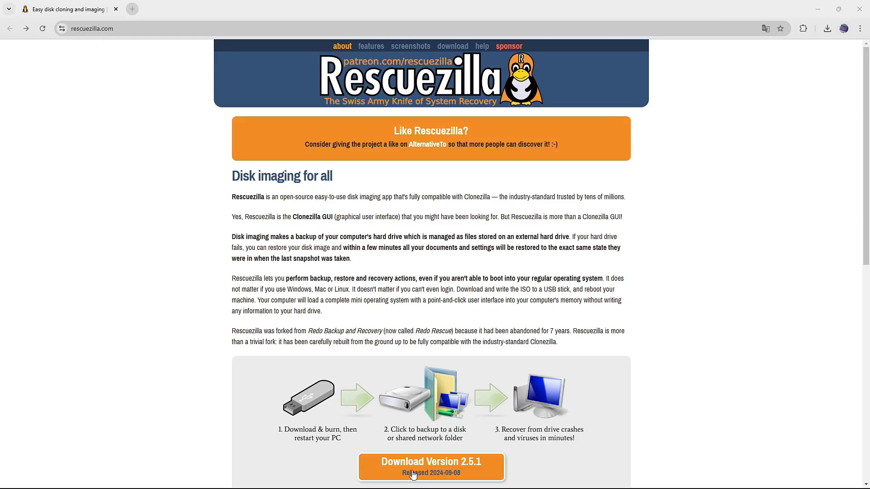
- Download the rescuezilla-2.5.1-64bit.noble.iso live image from the Rescuezilla website in the browser
left_click(430, 473)
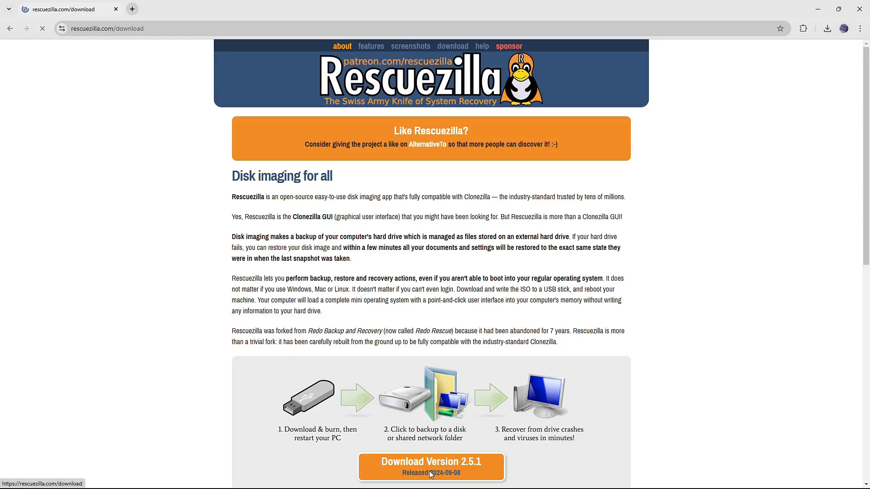
left_click_drag(245, 268, 393, 277)
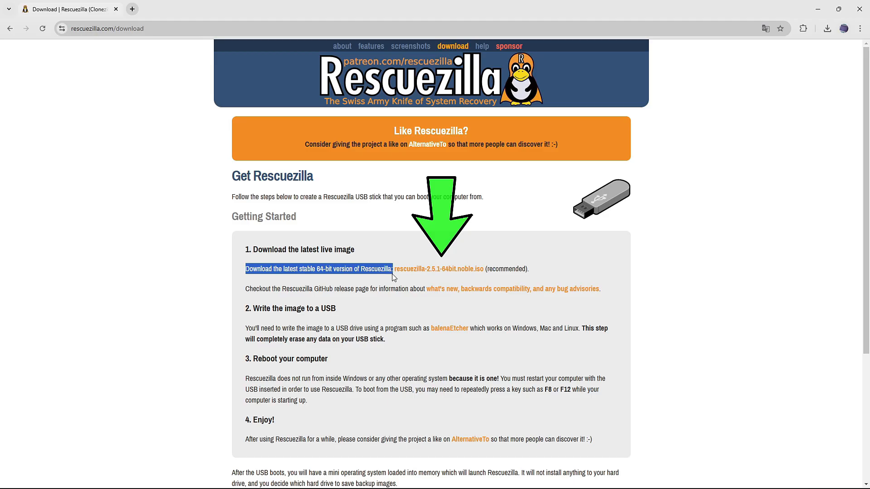
left_click(435, 271)
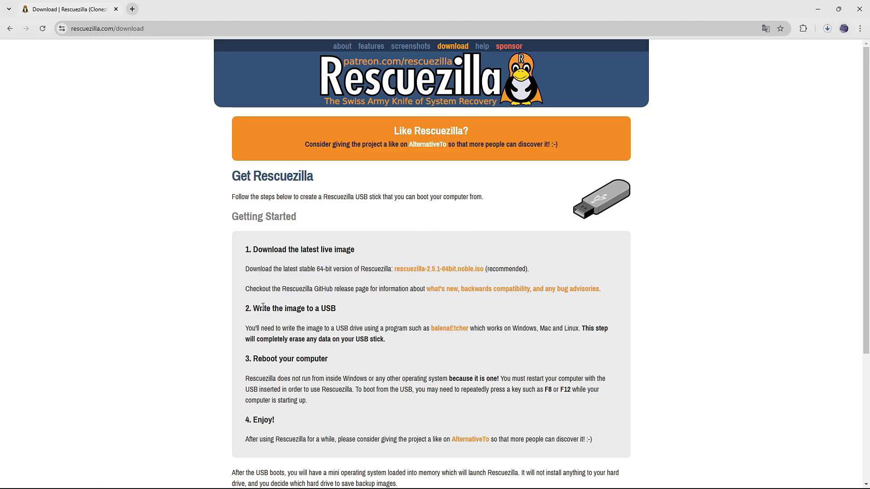
- Download the Etcher for Windows (x86|x64) installer from the balenaEtcher website and close the browser
left_click_drag(264, 309, 345, 311)
left_click(374, 320)
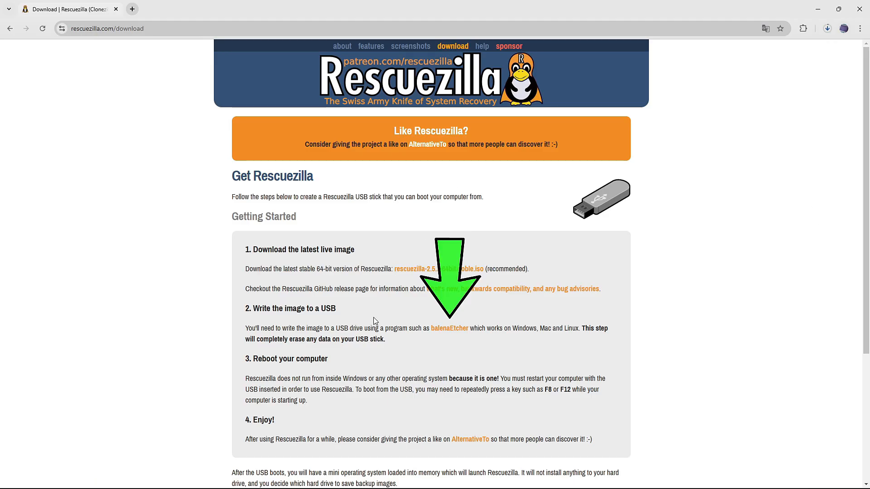
left_click(442, 334)
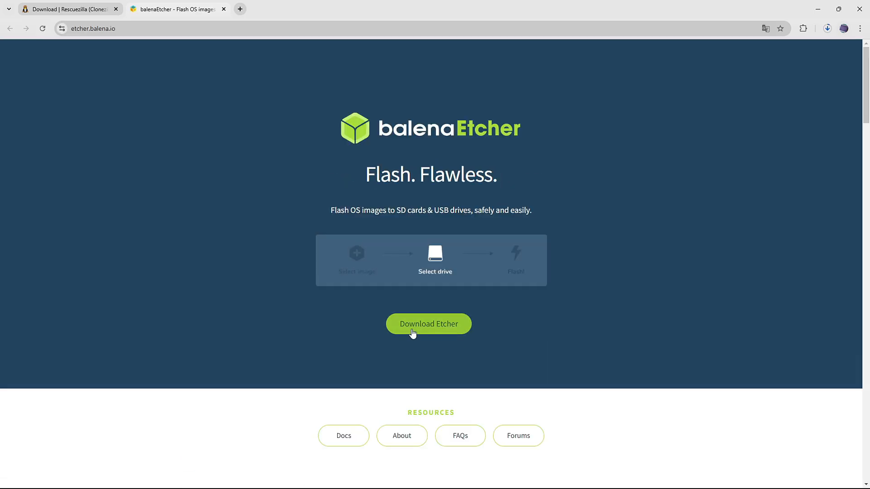
left_click(430, 333)
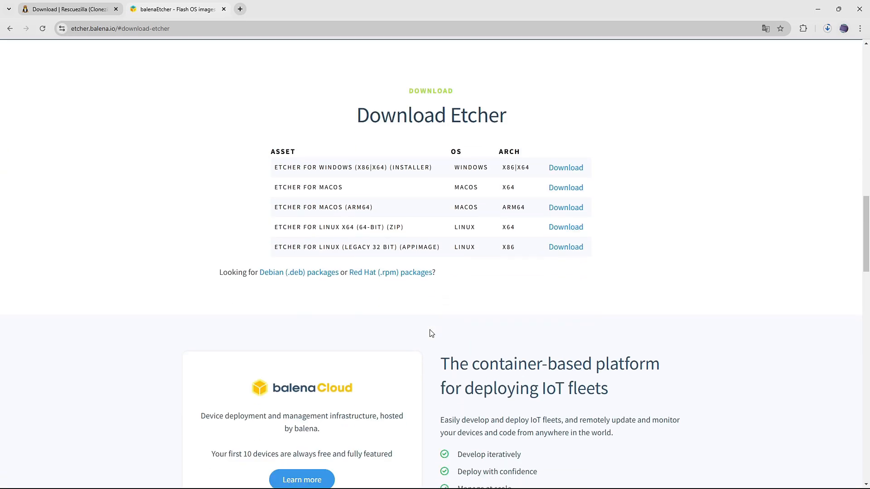
left_click_drag(452, 171, 488, 170)
left_click(505, 172)
left_click(564, 172)
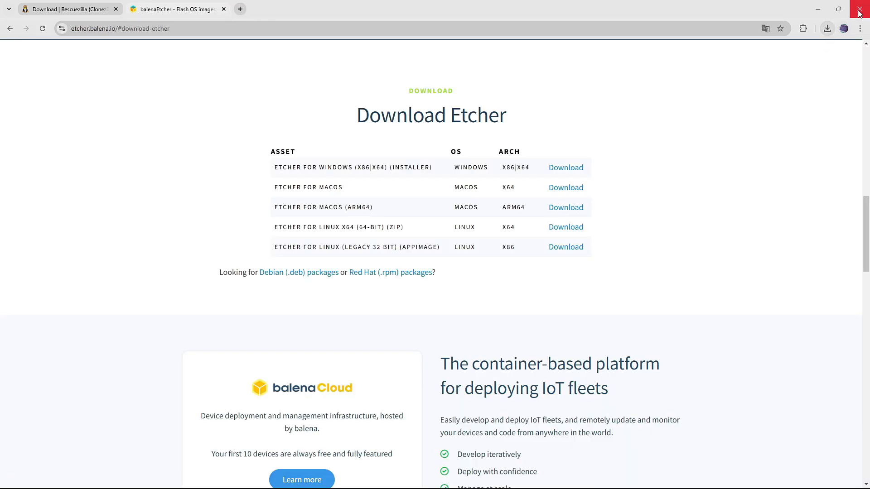
left_click(858, 12)
- Install balenaEtcher from the downloaded setup file on the desktop and delete the installer
double_click(94, 265)
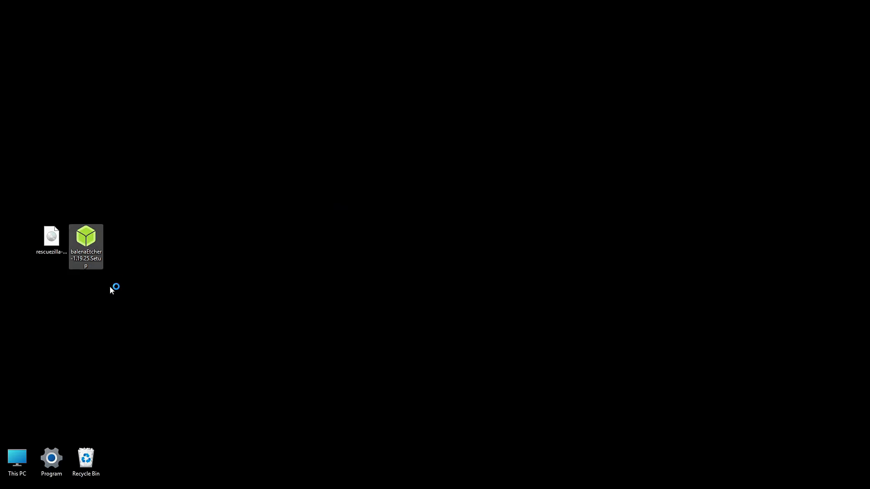
left_click_drag(92, 241, 95, 440)
key("Delete")
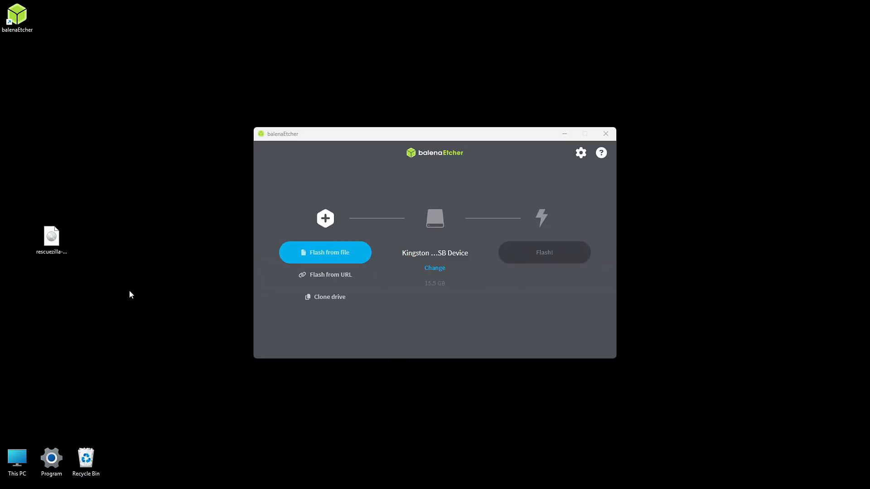
- Flash the rescuezilla-2.5.1-64bit.noble image to the Kingston USB drive with balenaEtcher and close the program
left_click(332, 262)
left_click(362, 229)
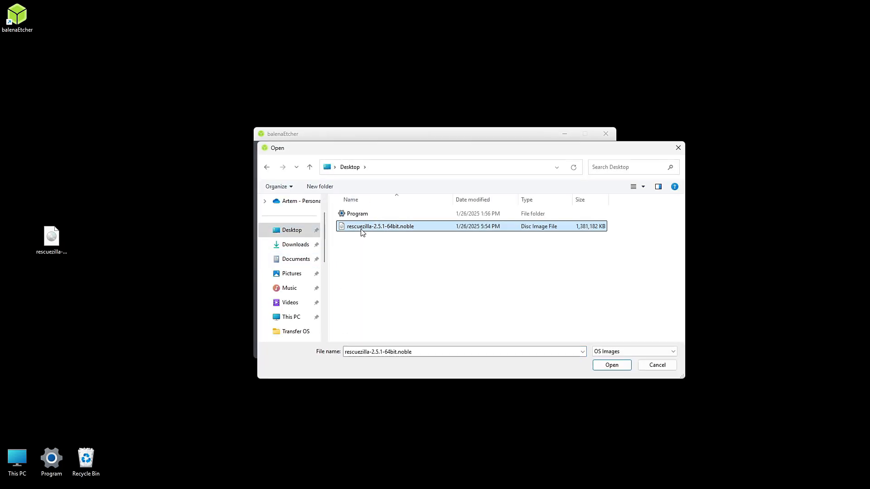
left_click(608, 365)
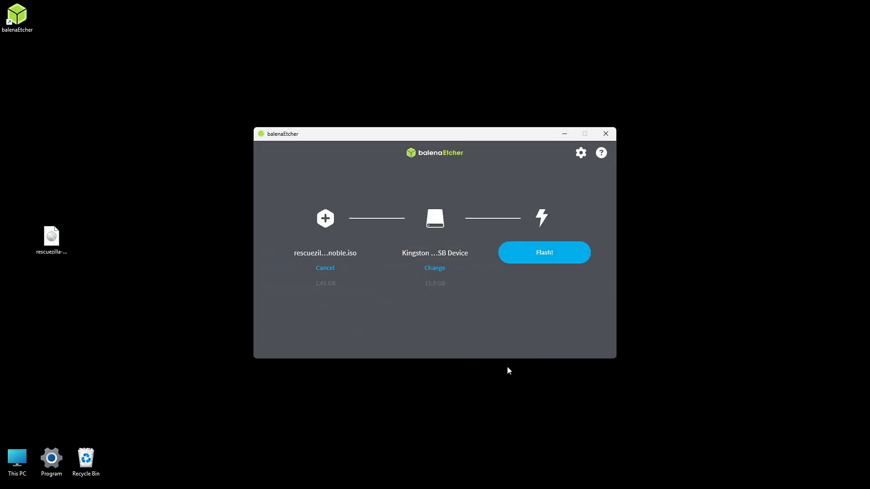
left_click(566, 258)
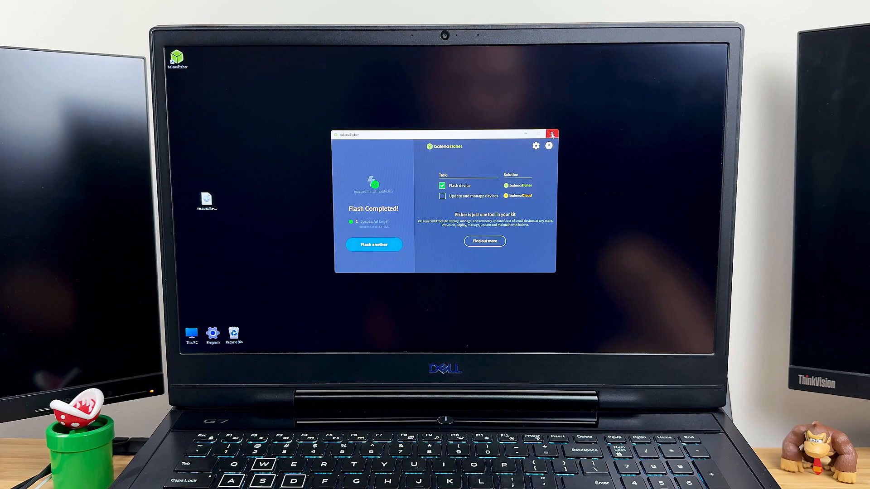
left_click(549, 137)
- Restart the laptop and boot it from UEFI: KingstonDataTraveler 3.0, Partition 2
left_click(331, 344)
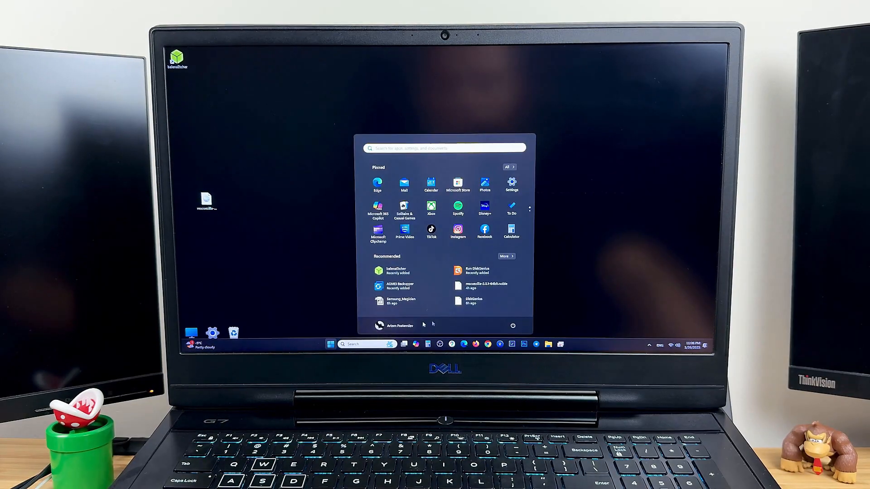
left_click(512, 326)
left_click(512, 313)
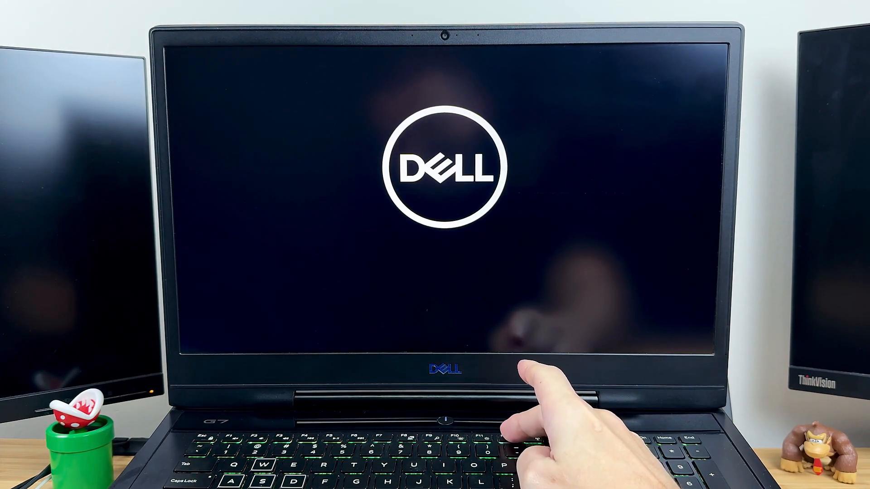
key("F12")
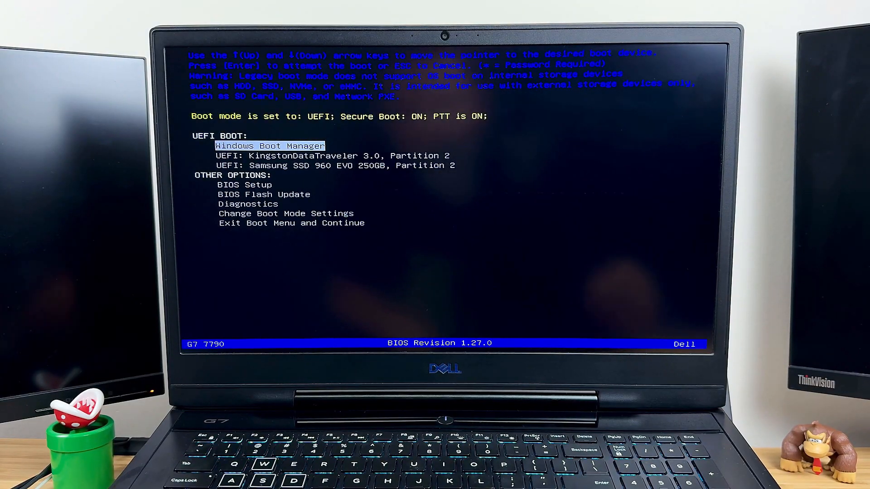
key("Down")
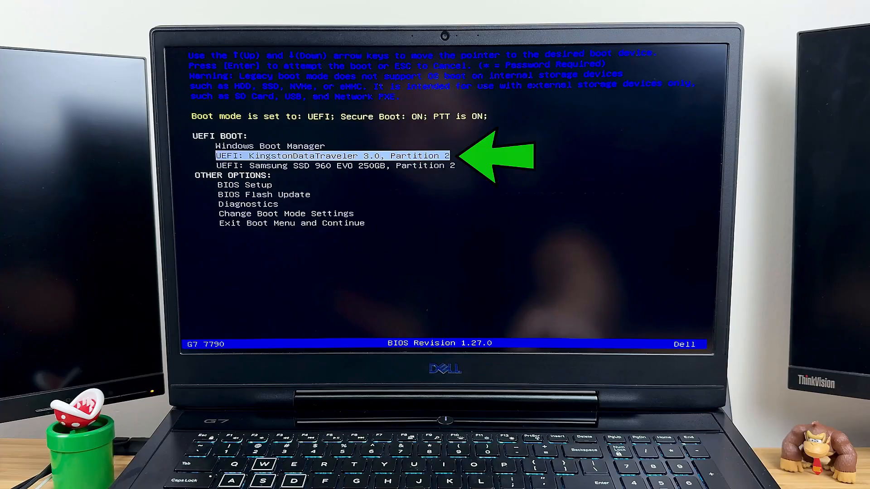
key("Return")
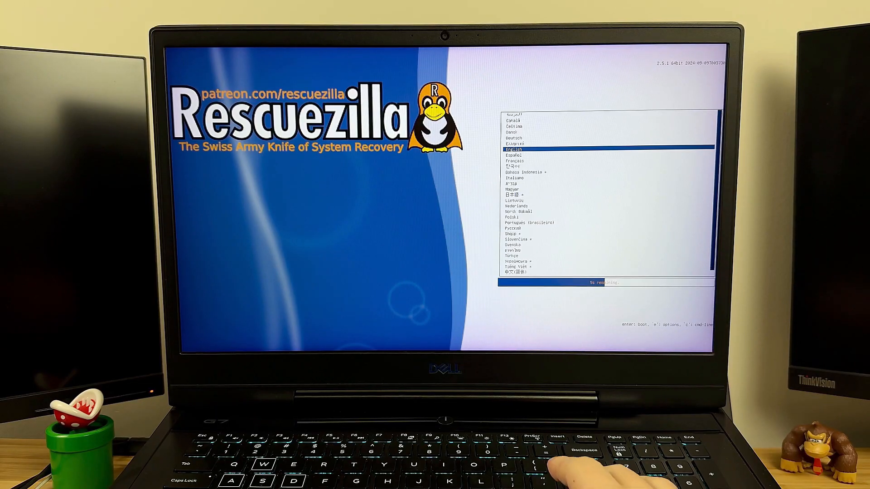
- Start Rescuezilla in English and begin its Clone wizard
key("Return")
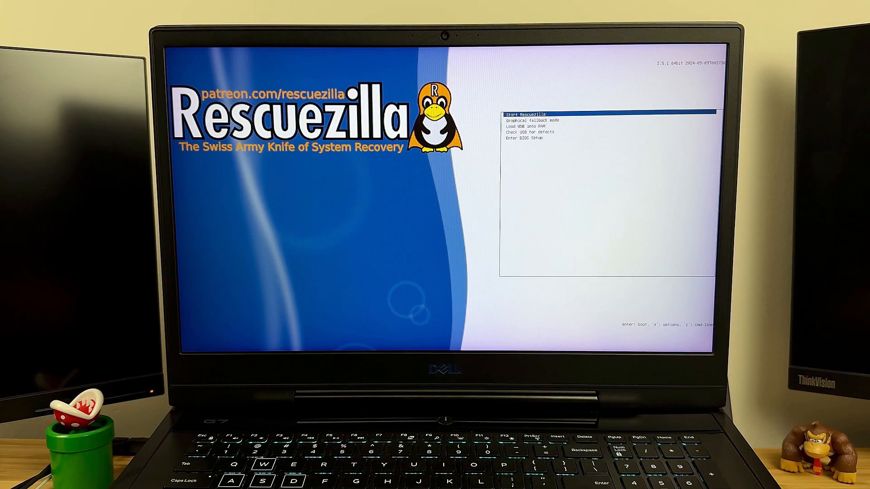
key("Return")
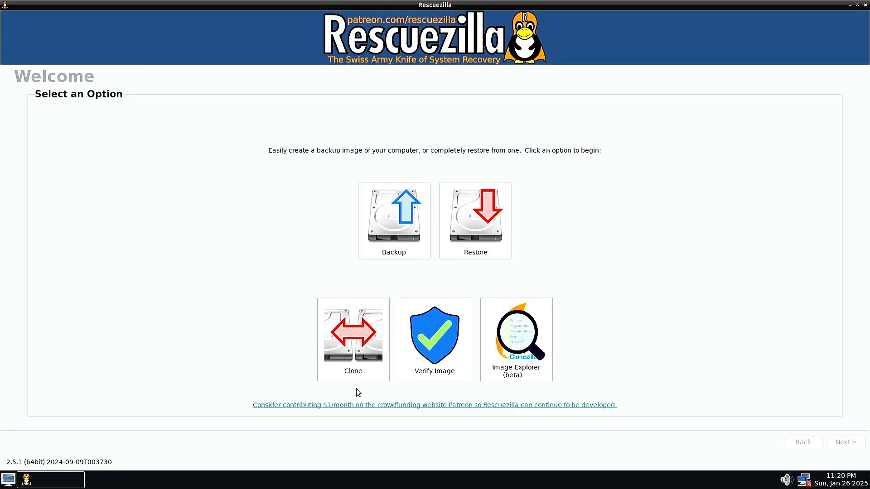
left_click(354, 357)
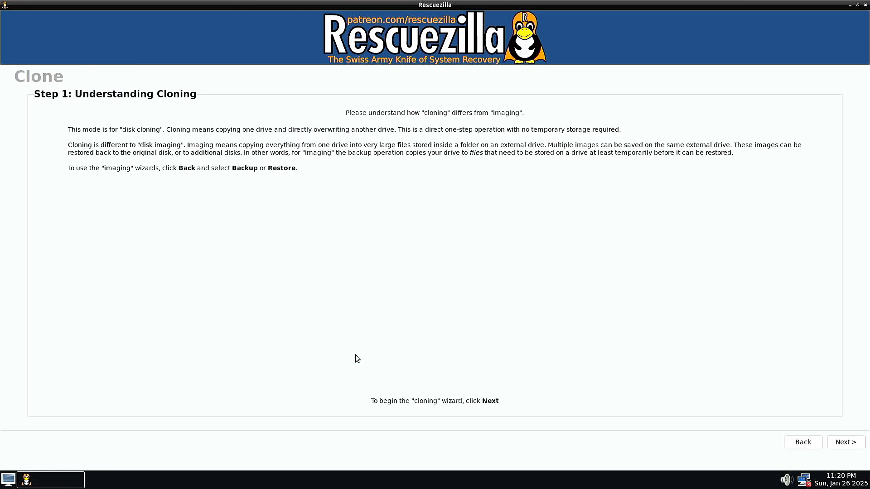
left_click(844, 442)
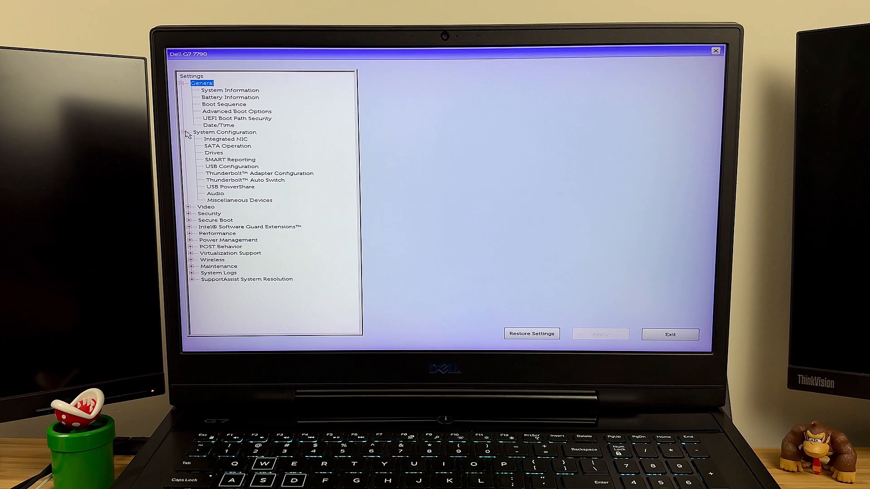
- Set SATA Operation to AHCI in the Dell BIOS setup, apply the change and exit
left_click(214, 146)
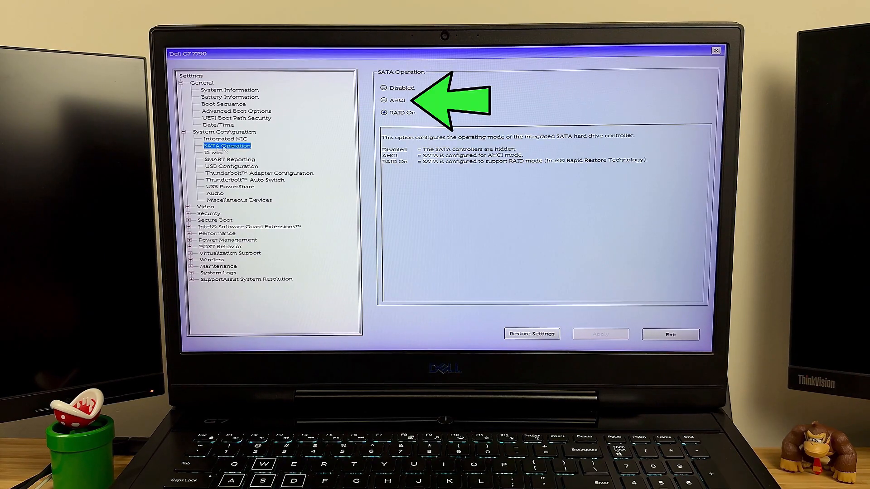
left_click(384, 100)
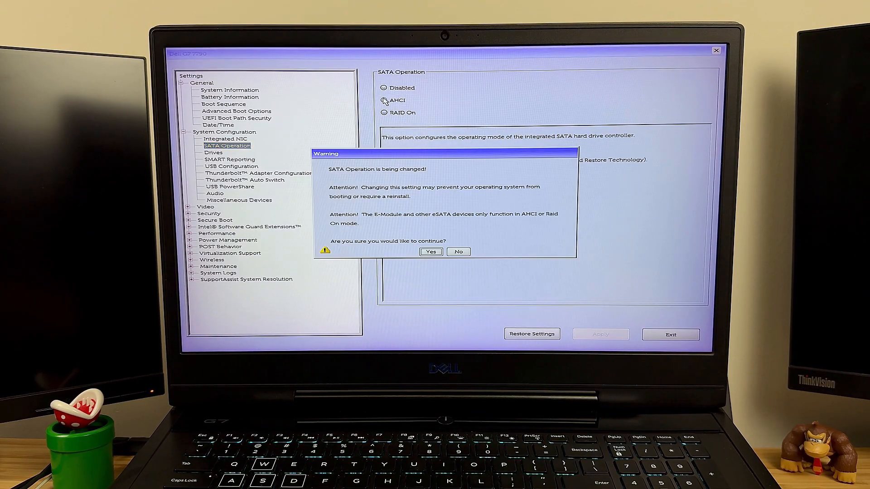
left_click(430, 251)
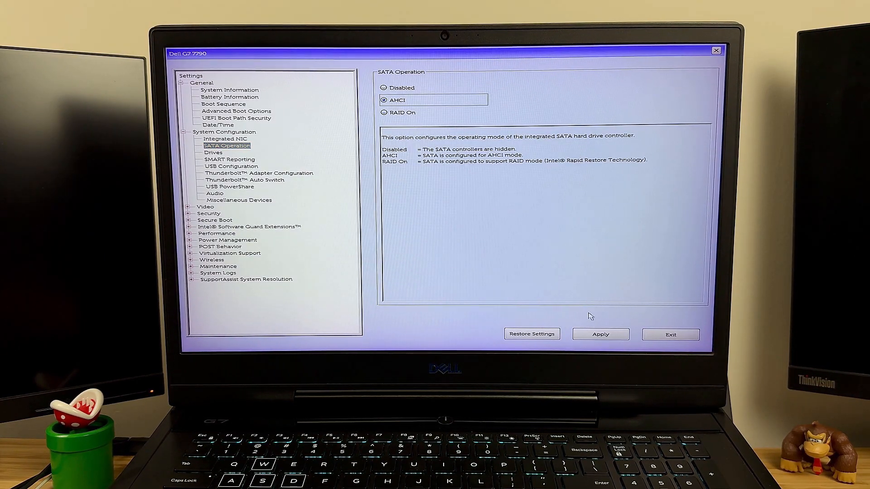
left_click(601, 335)
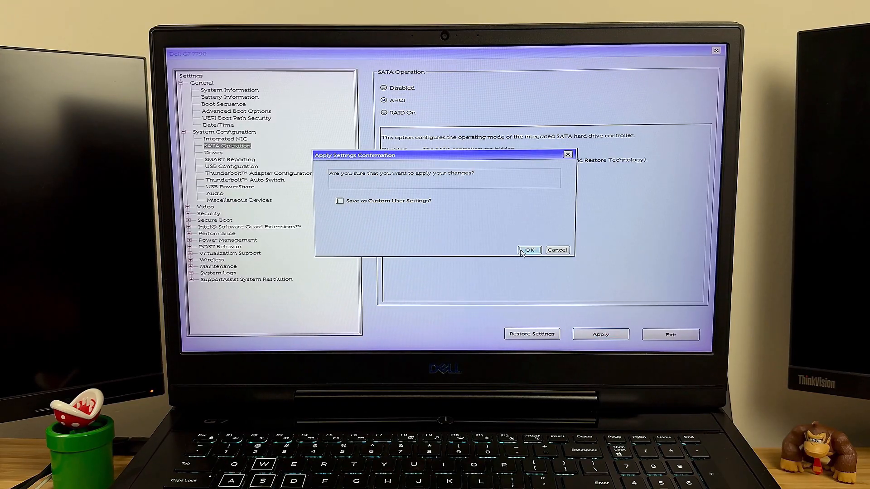
left_click(524, 252)
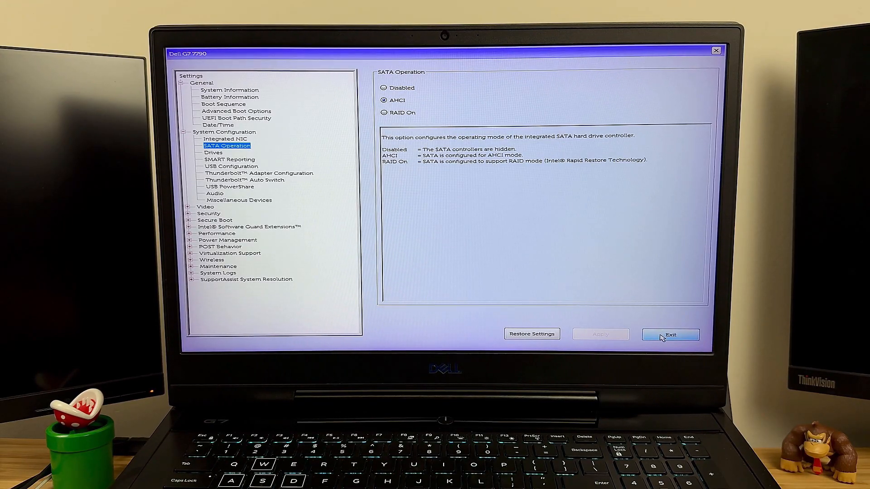
left_click(669, 335)
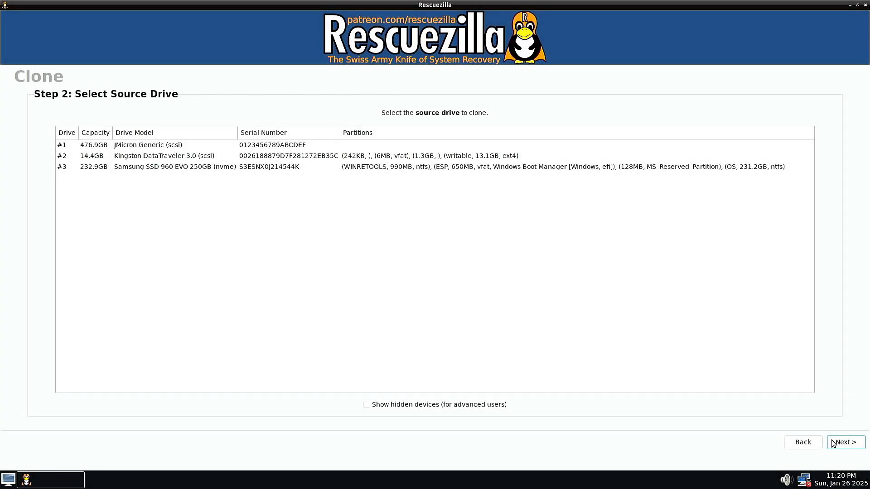
- Choose the 232.9GB Samsung SSD 960 EVO as the clone source and the 476.9GB JMicron Generic drive as the destination
left_click(131, 167)
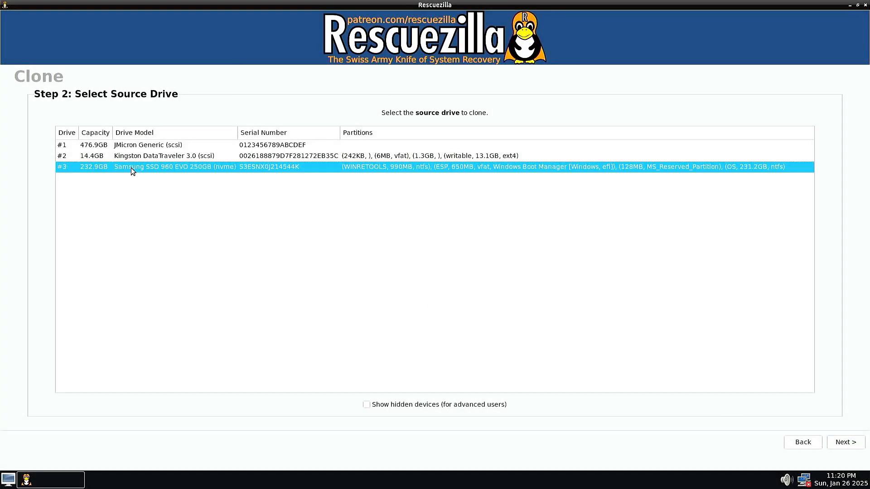
left_click(836, 445)
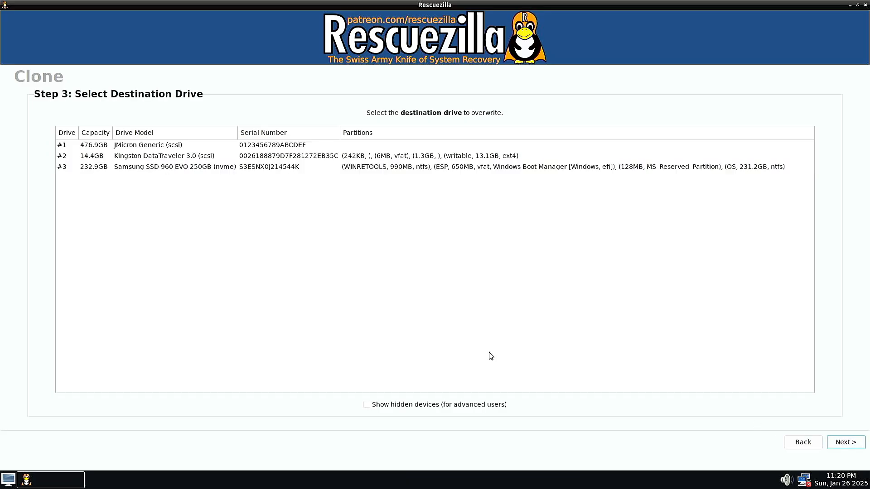
left_click(151, 145)
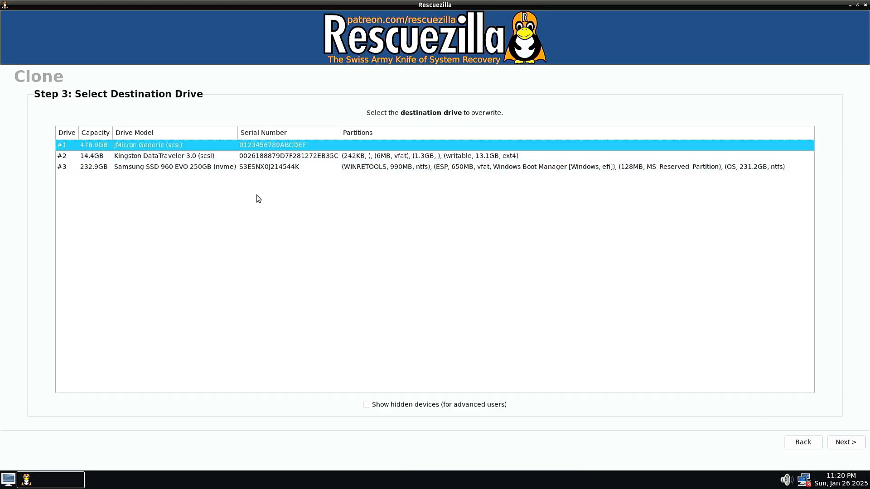
left_click(846, 445)
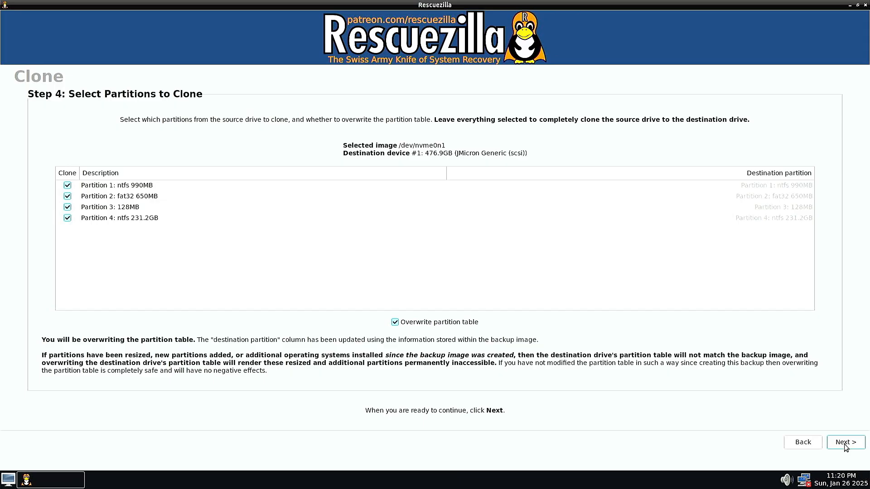
- Clone all four partitions with the partition table overwritten, confirm overwriting /dev/sda, and leave the clone summary
left_click(845, 448)
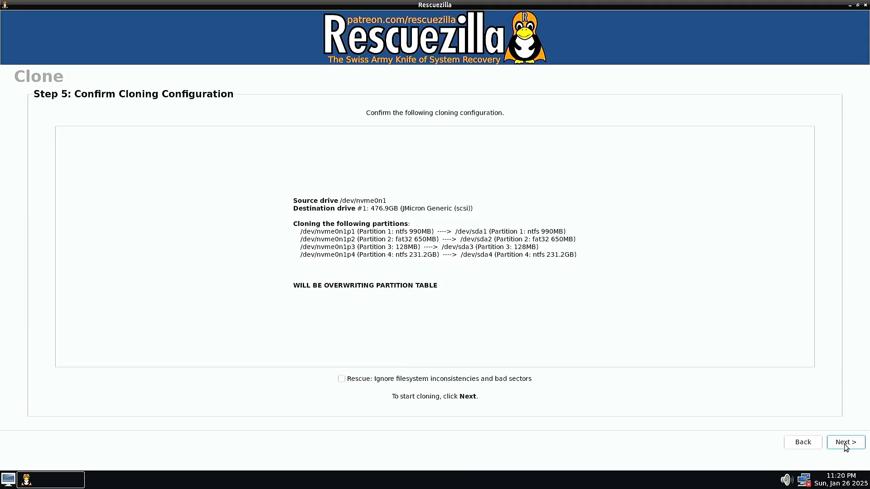
left_click(844, 444)
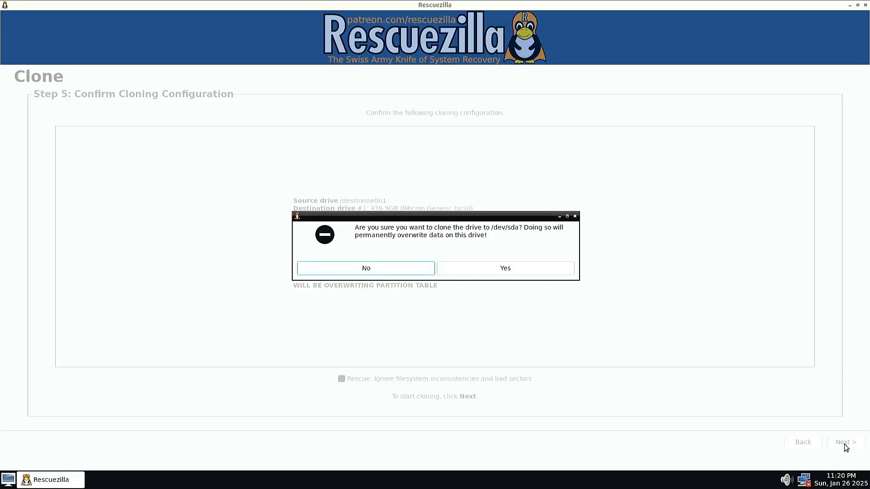
left_click(502, 271)
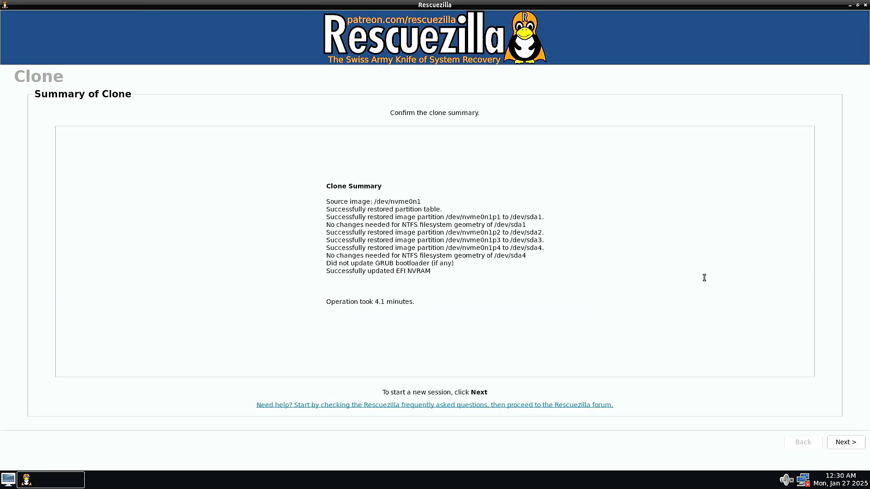
left_click(840, 443)
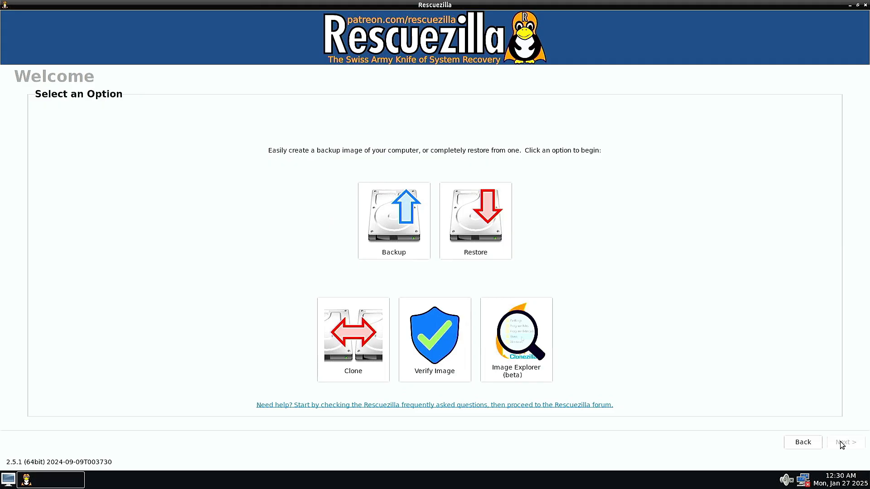
- Close Rescuezilla, open GParted and switch it to the 476.94 GiB drive /dev/sda
left_click(866, 6)
double_click(35, 214)
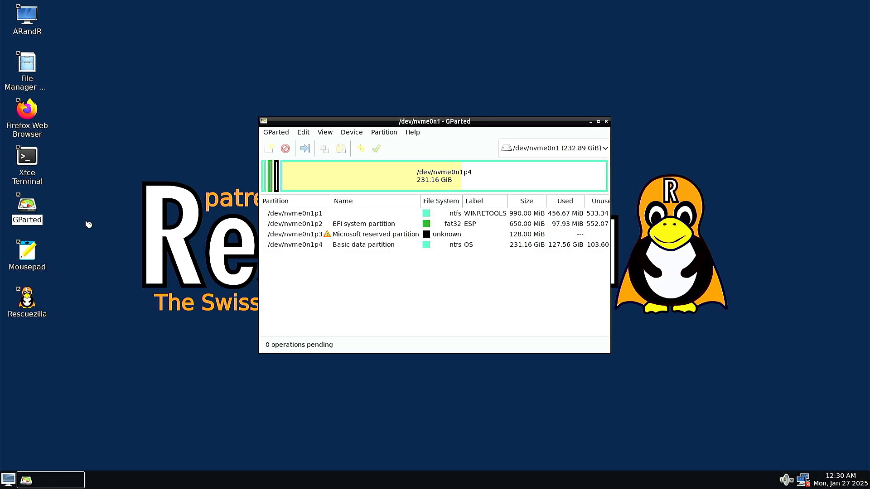
left_click(604, 148)
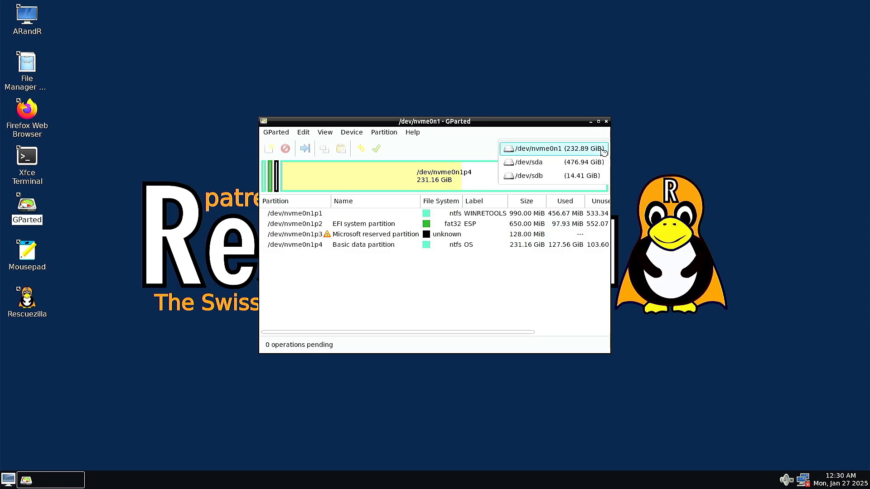
left_click(596, 165)
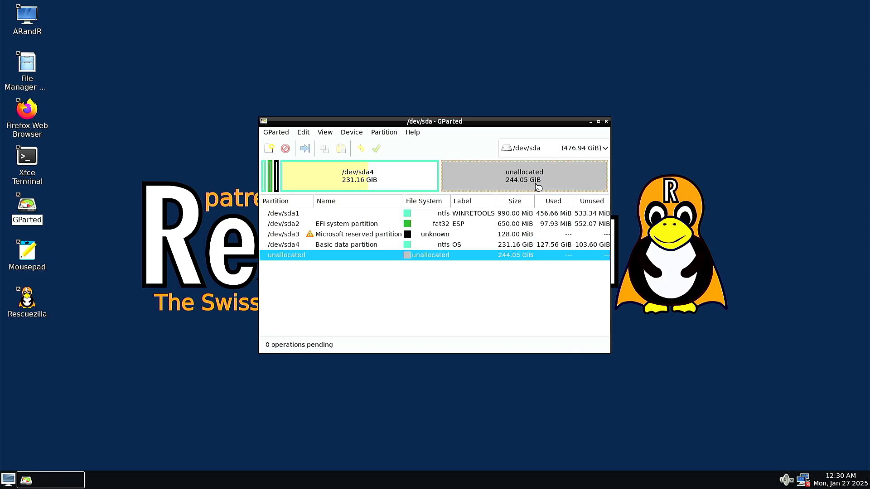
- Grow /dev/sda4 over all the unallocated space after it, to a new size of 486617 MiB
left_click(346, 246)
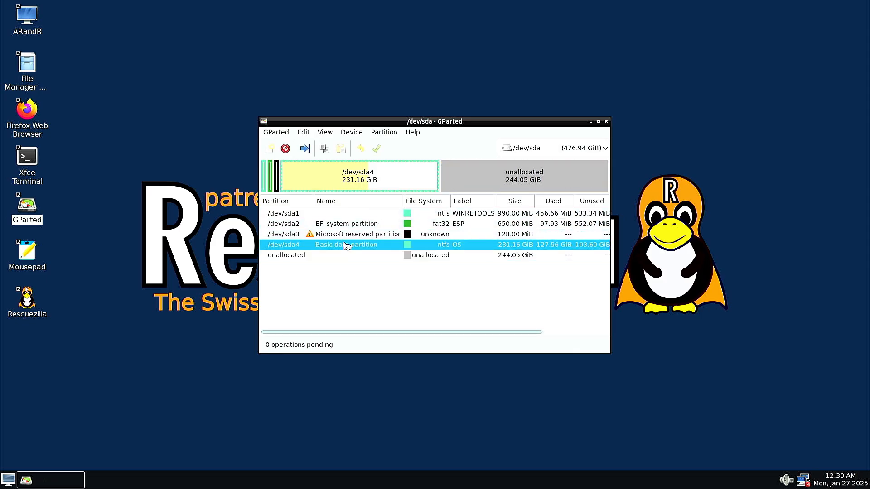
right_click(347, 245)
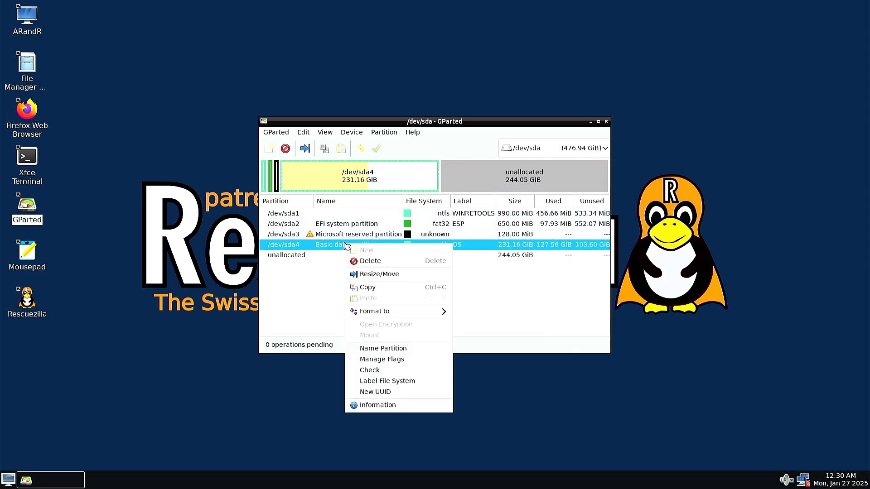
left_click(377, 274)
left_click_drag(438, 202, 570, 209)
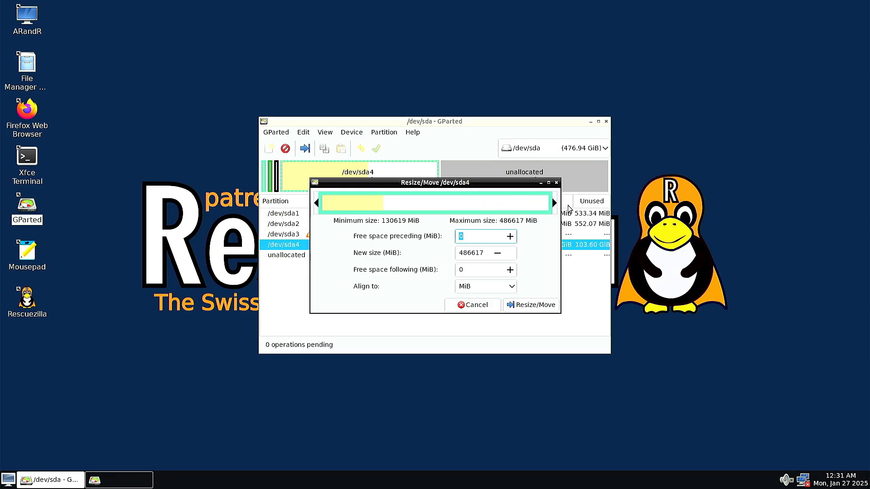
left_click(533, 304)
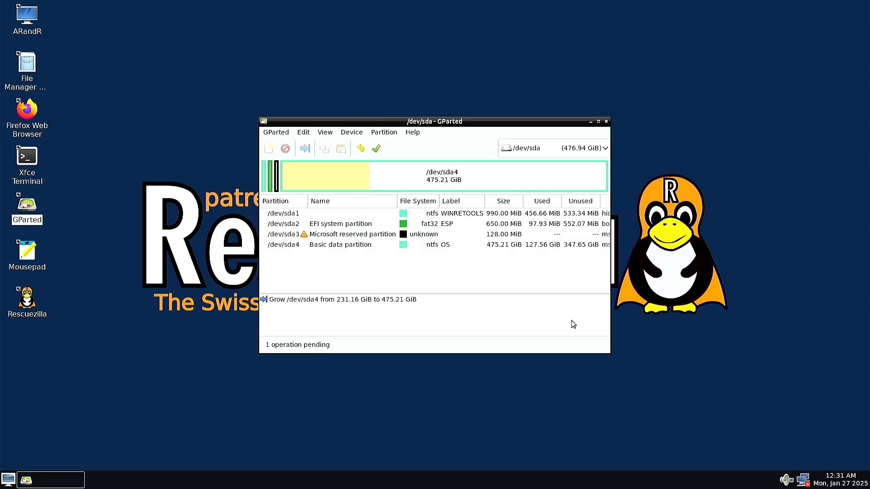
- Apply the pending resize of /dev/sda4, dismiss the completed operations report and select the resized partition
left_click(376, 148)
left_click(529, 276)
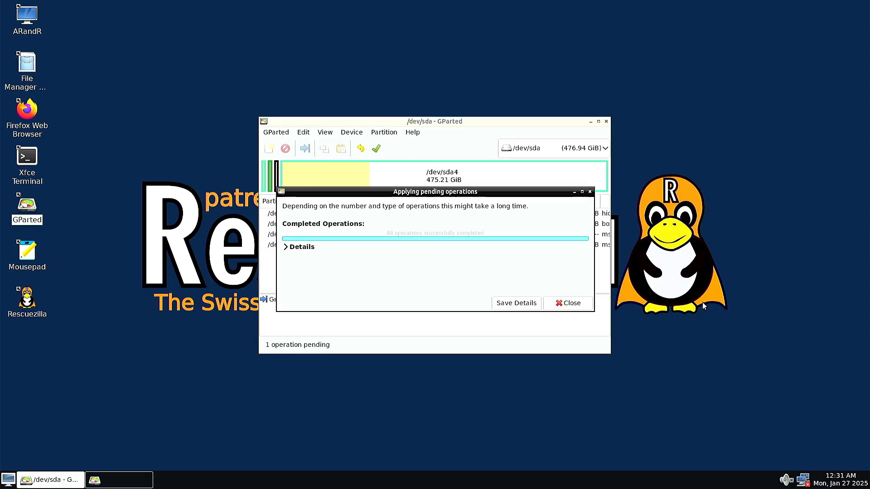
left_click(570, 303)
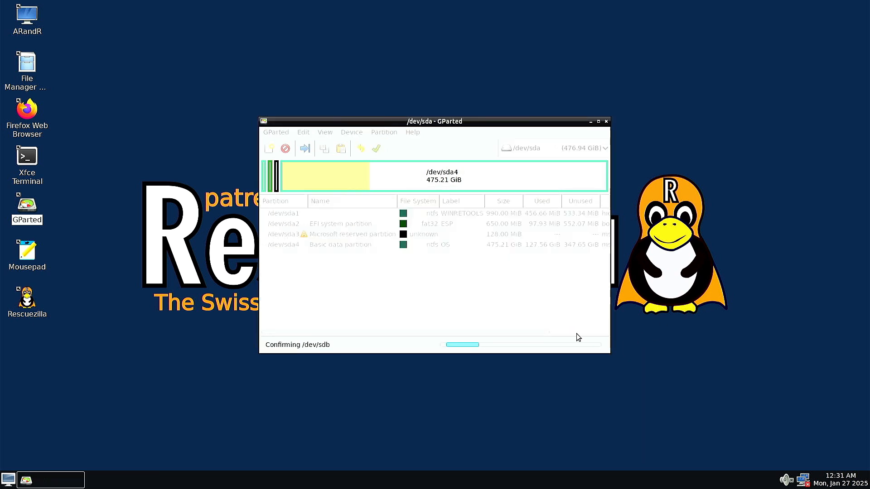
left_click(342, 245)
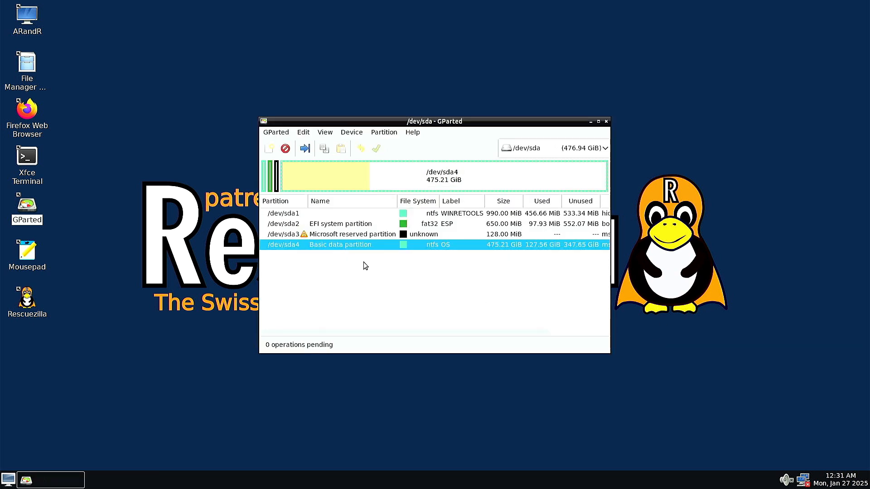
- Close GParted and end the Rescuezilla session by rebooting the computer
left_click(607, 123)
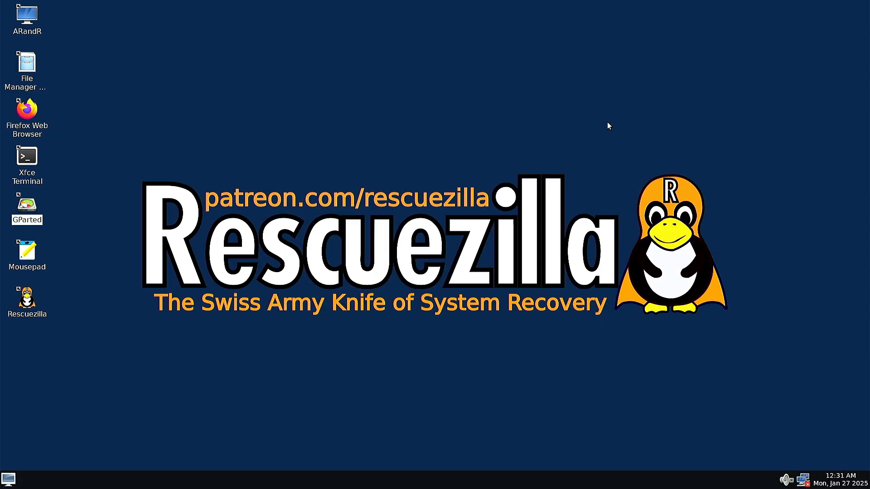
left_click(5, 481)
left_click(40, 464)
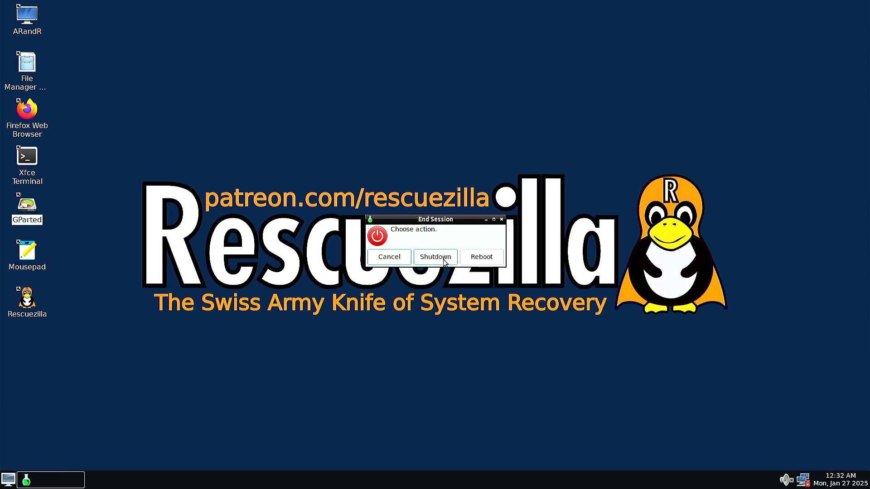
left_click(436, 258)
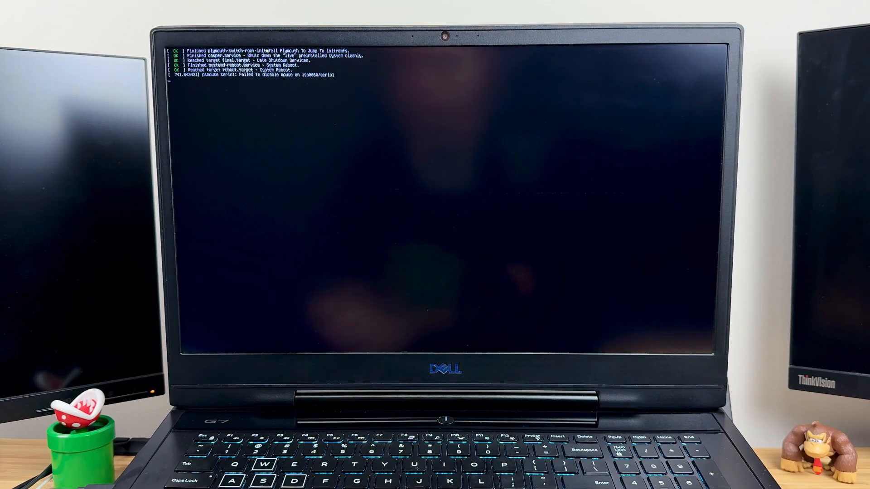
- Enter the Dell BIOS setup, set SATA Operation to RAID On, apply the change and exit
key("F2")
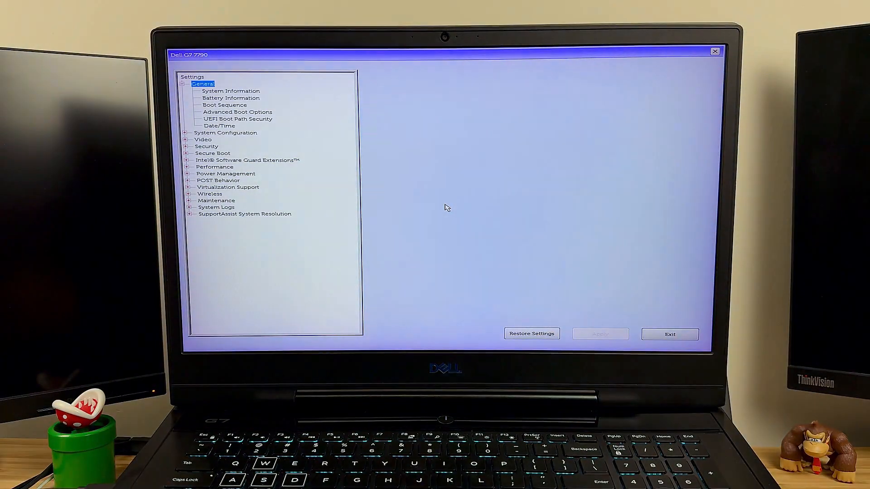
left_click(184, 132)
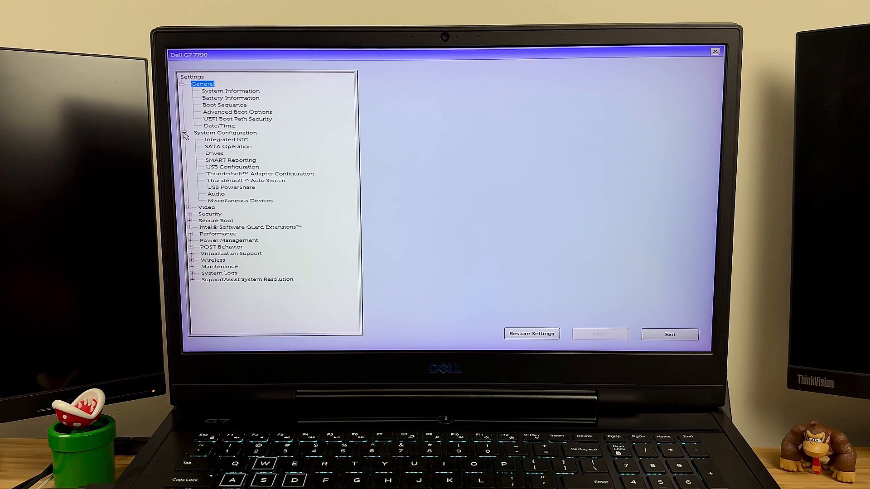
left_click(228, 146)
left_click(384, 101)
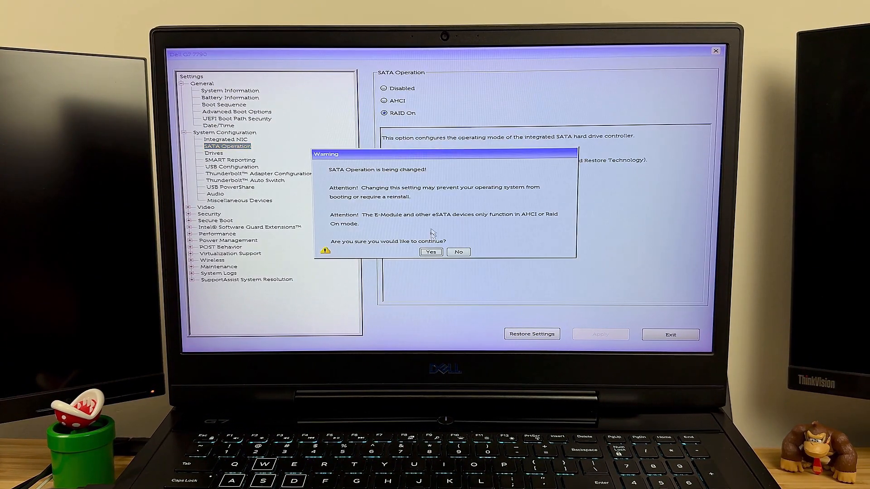
left_click(431, 251)
left_click(600, 334)
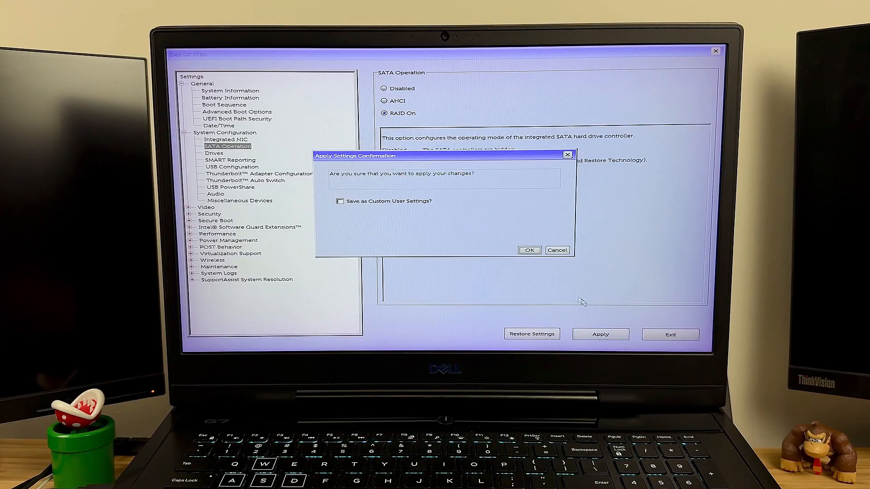
left_click(529, 251)
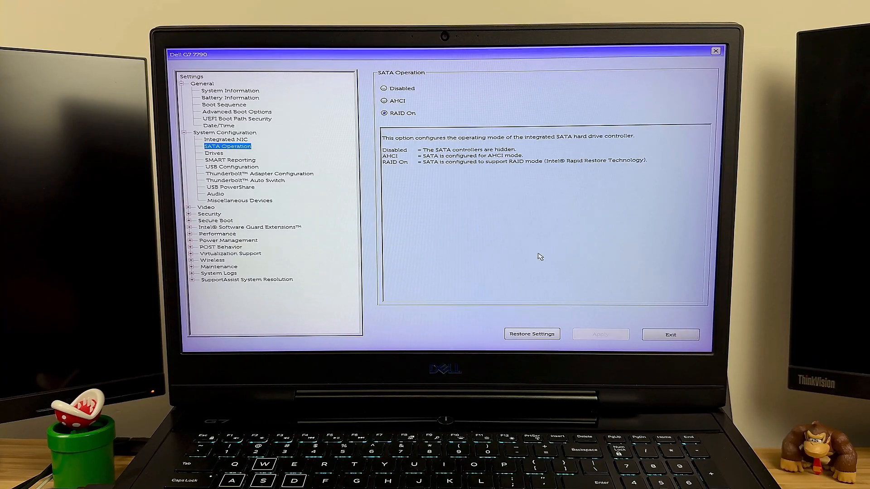
left_click(670, 335)
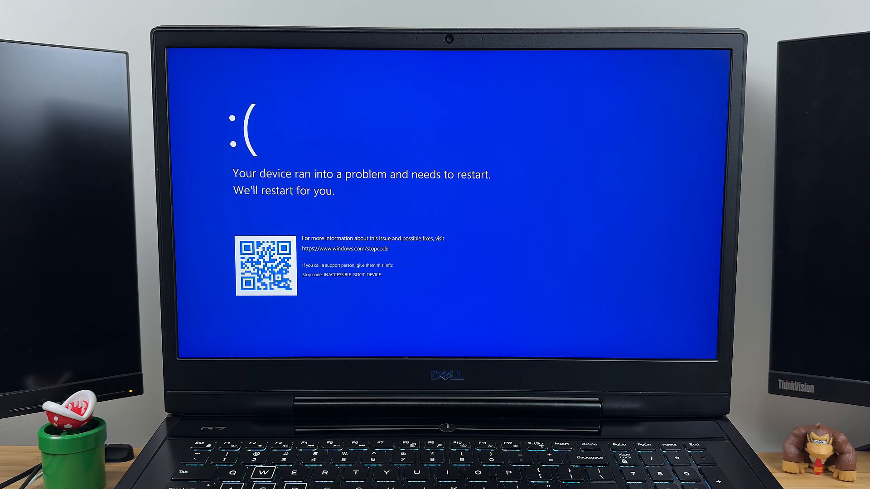
- Restart into the BIOS setup, check the Boot Sequence, Advanced Boot Options and Secure Boot Enable settings, and exit
key("XF86PowerOff")
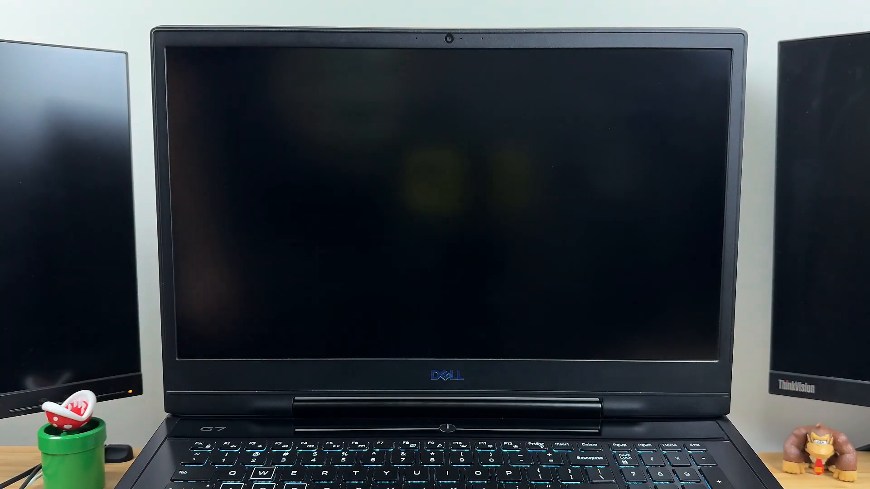
key("F2")
key("F2")
key("F2")
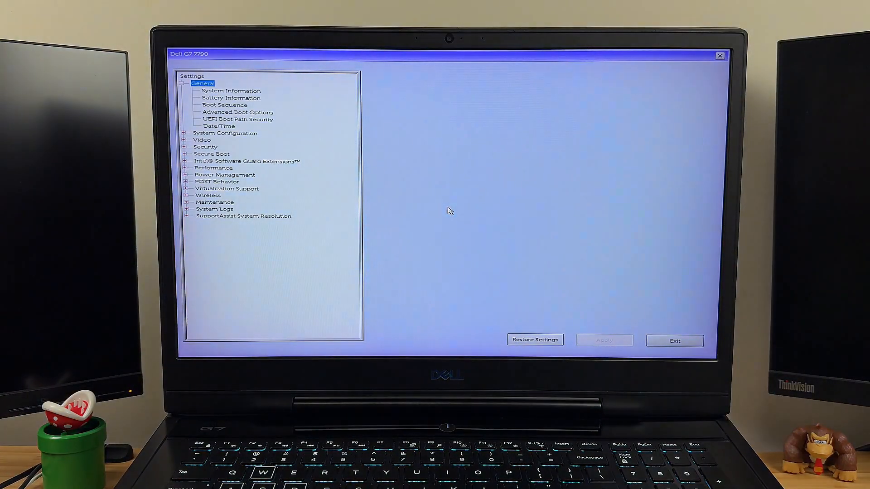
key("Down")
key("Down")
key("Down")
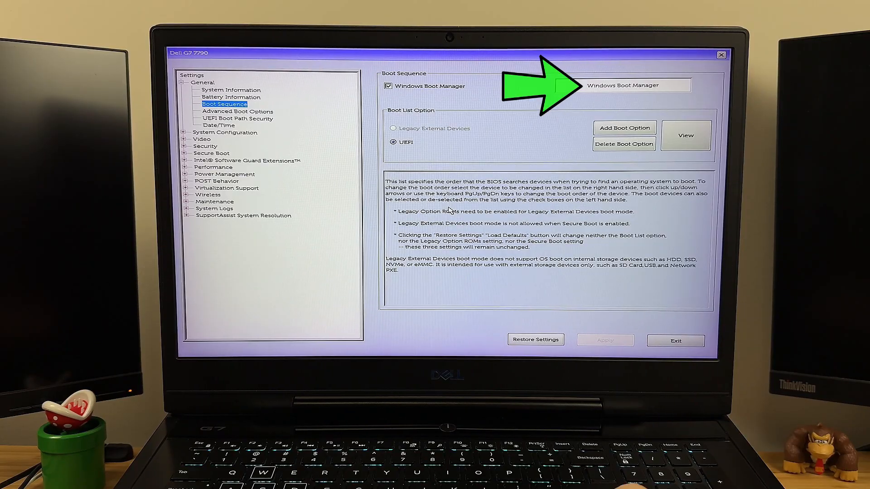
key("Down")
key("Down")
key("Down")
key("Down")
key("Down")
key("Down")
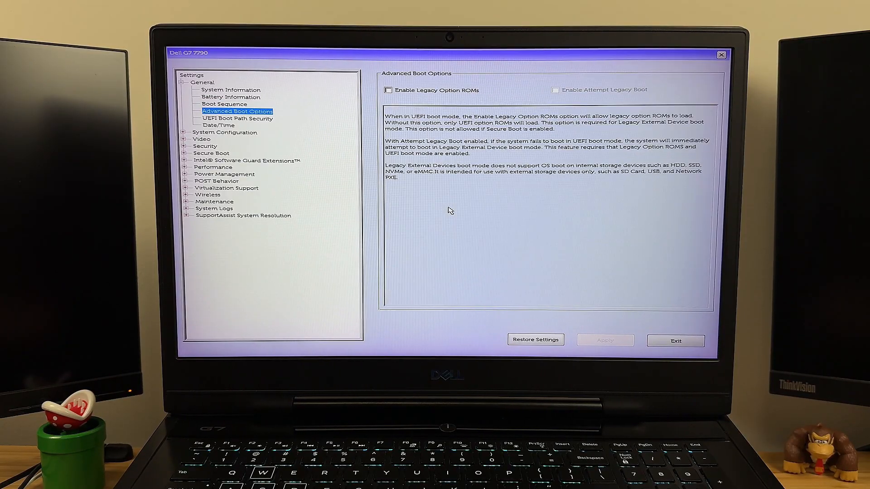
key("Down")
key("Right")
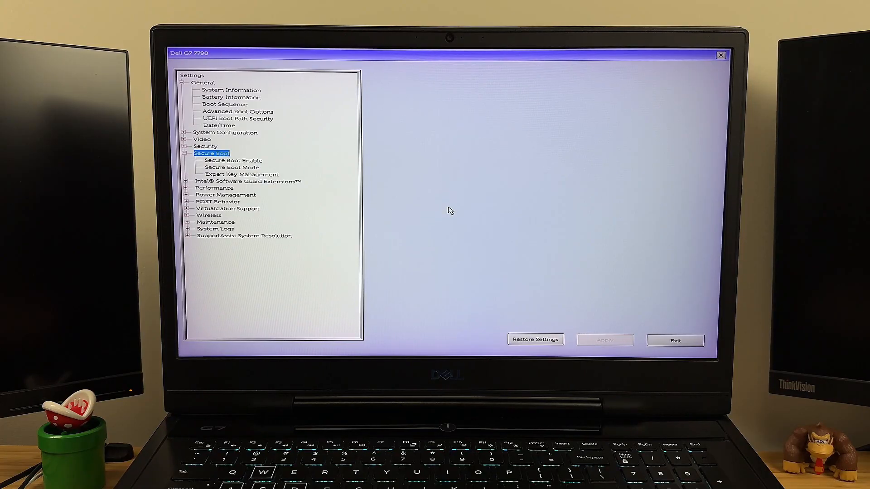
key("Down")
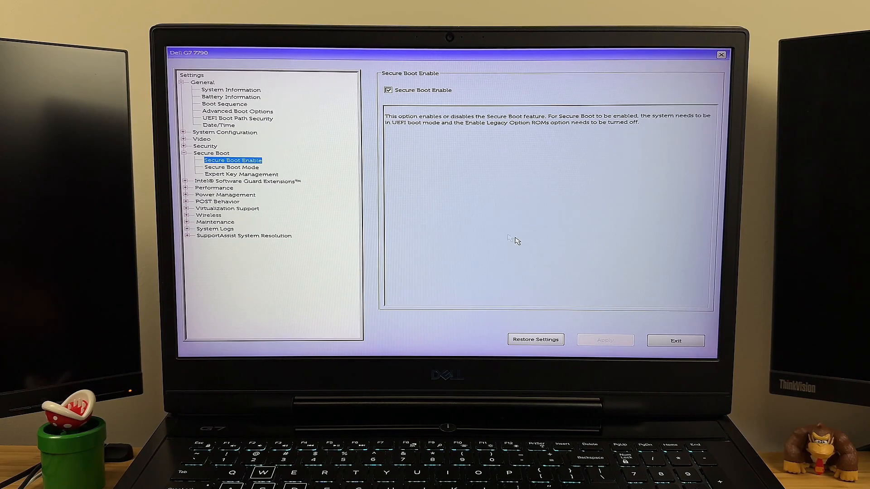
left_click(673, 340)
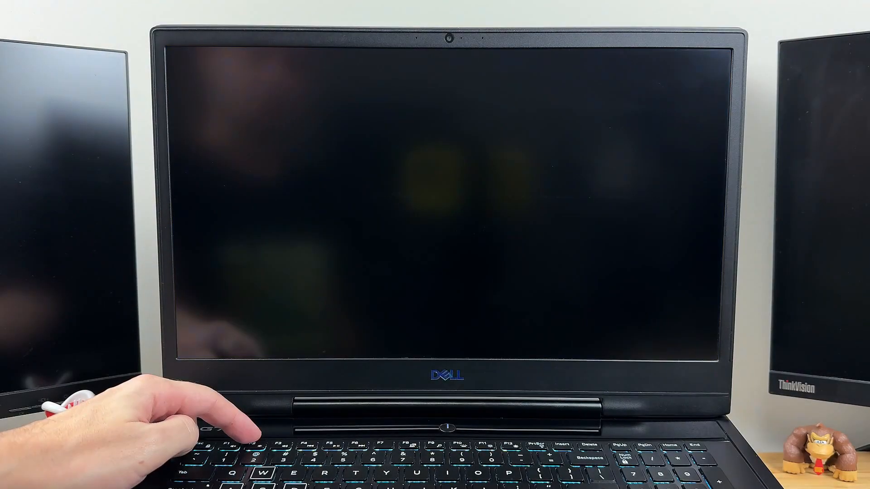
- Re-enter the BIOS setup and check the SATA Operation, Drives and Secure Boot Enable settings
key("F2")
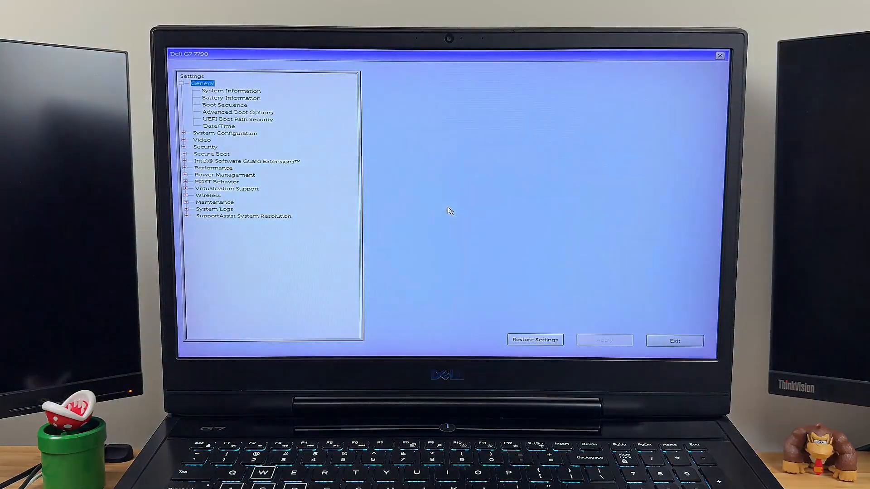
key("Down")
key("Down")
key("Down")
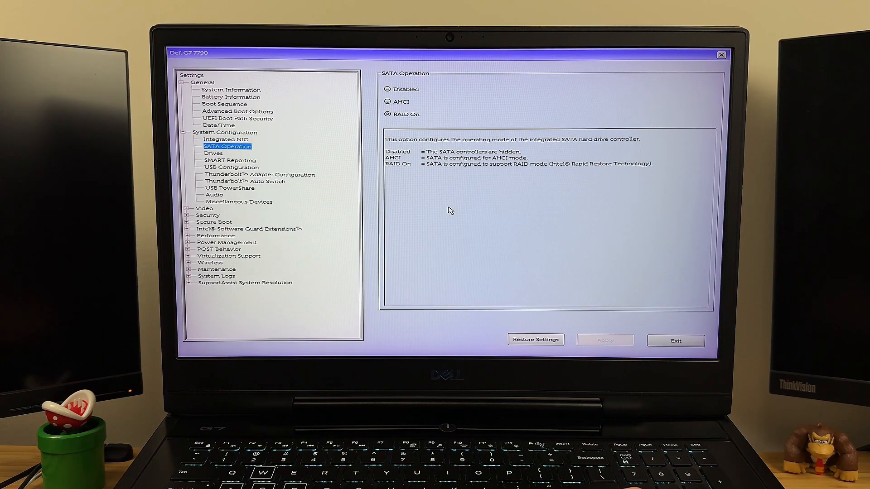
key("Down")
key("Down")
key("Down")
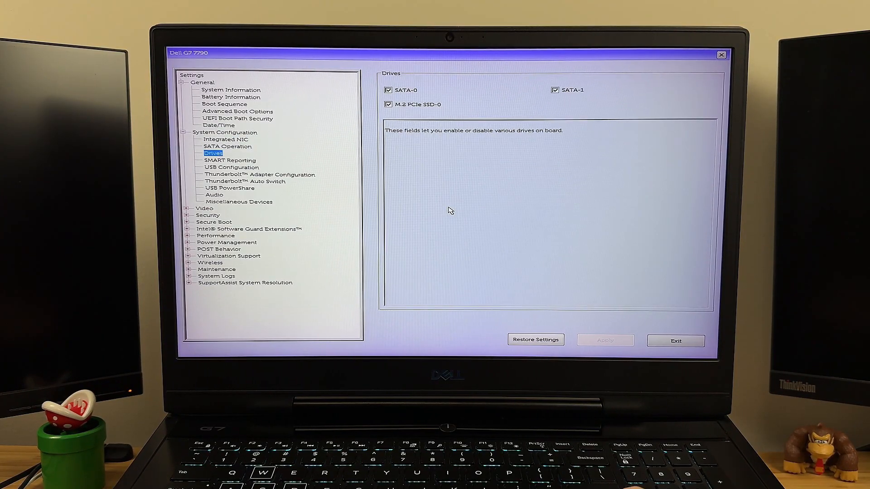
key("Down")
key("Down")
key("Down")
key("Down")
key("Down")
key("Down")
key("Down")
key("Down")
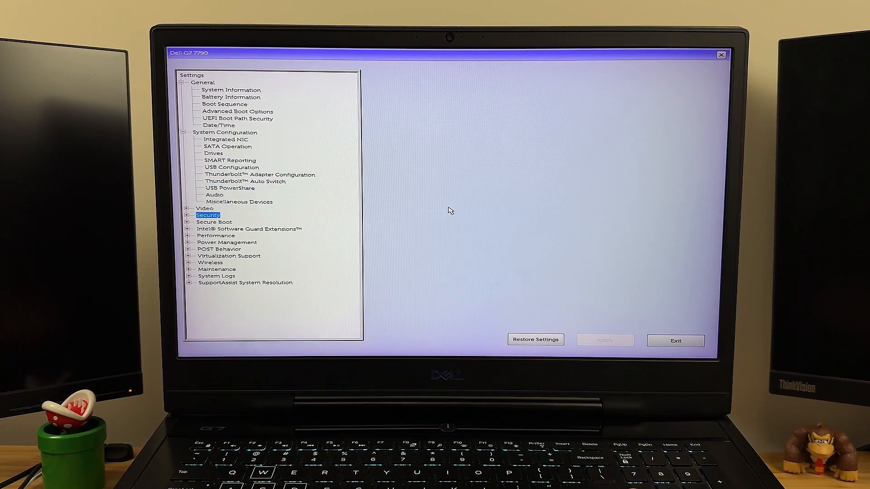
key("Right")
key("Down")
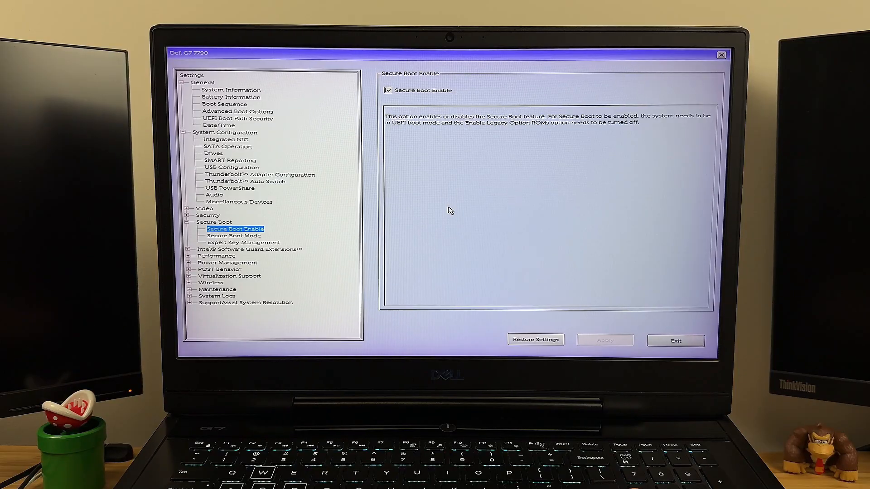
- Return to the SATA Operation setting, set it to RAID On, apply the change and exit the BIOS setup
key("Left")
key("Left")
key("Up")
key("Up")
key("Up")
key("Up")
key("Up")
key("Up")
key("Up")
key("Up")
key("Up")
key("Up")
key("Up")
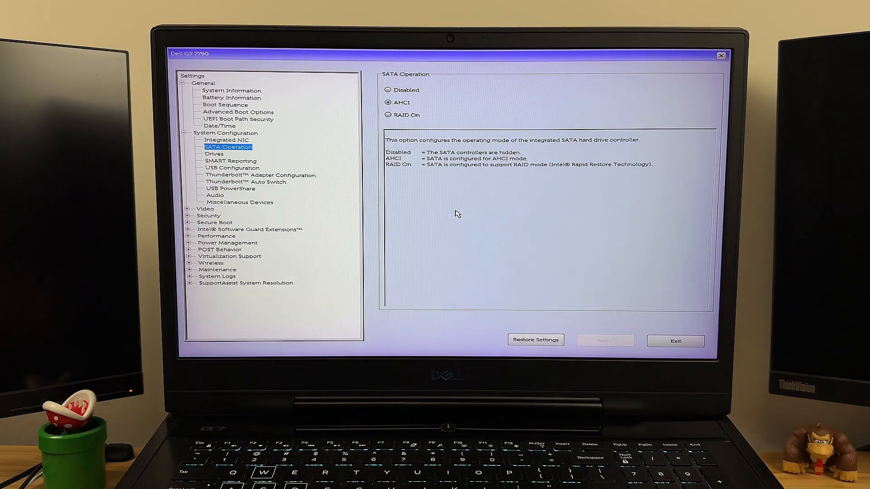
left_click(389, 115)
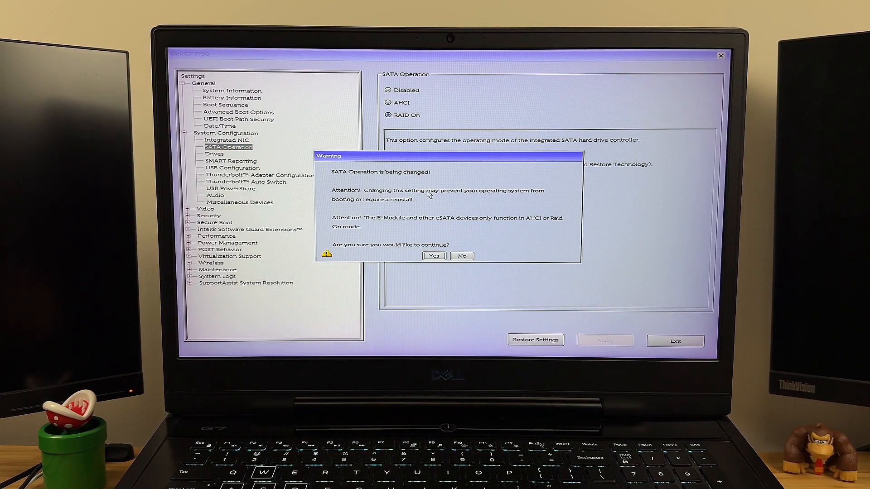
left_click(434, 256)
left_click(611, 339)
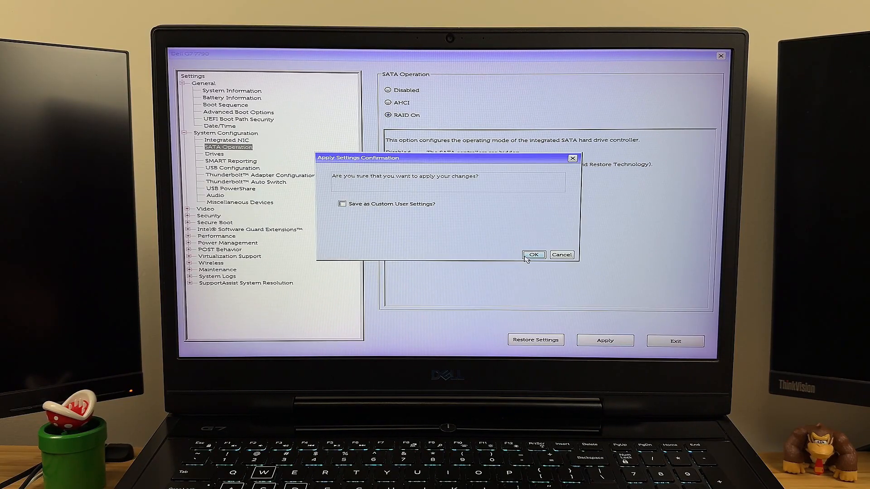
left_click(526, 257)
left_click(673, 339)
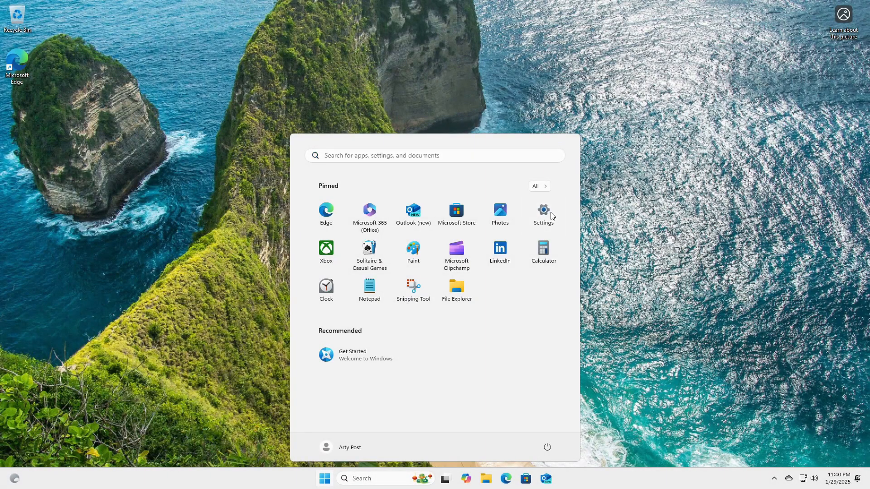
- Check the Windows activation page in Settings, open the product key entry, cancel it and close Settings
left_click(549, 212)
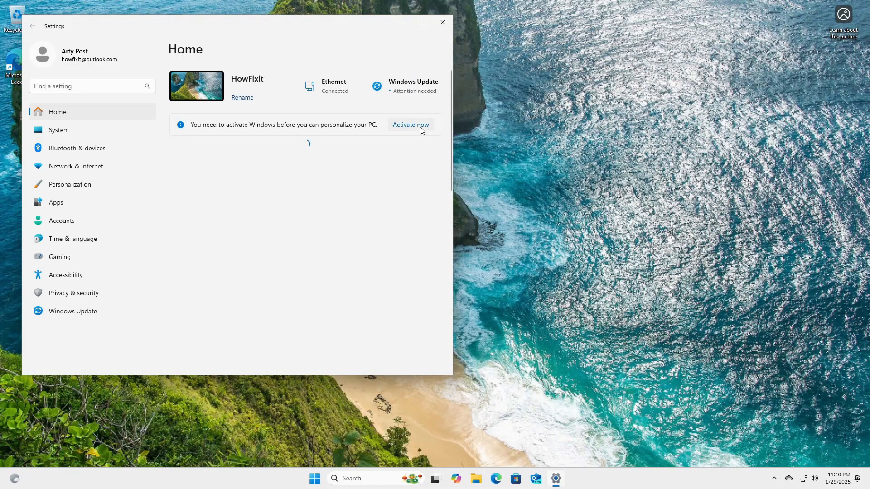
left_click(417, 125)
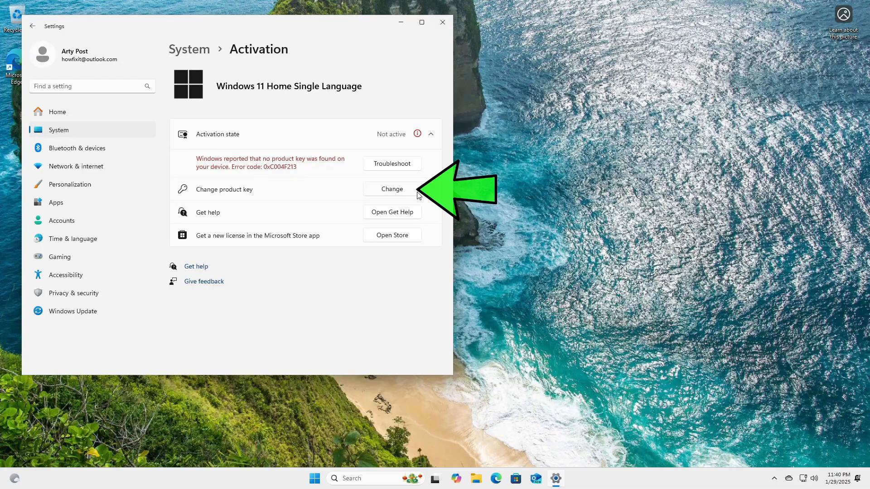
left_click(418, 192)
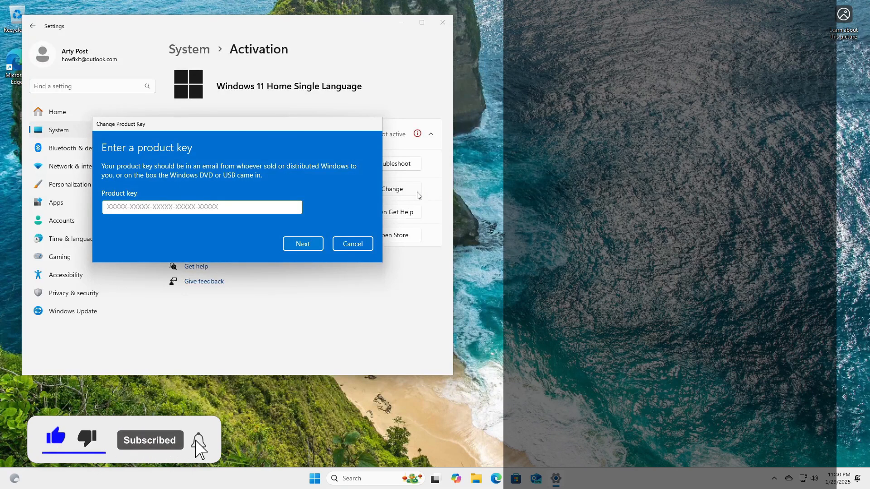
left_click(352, 244)
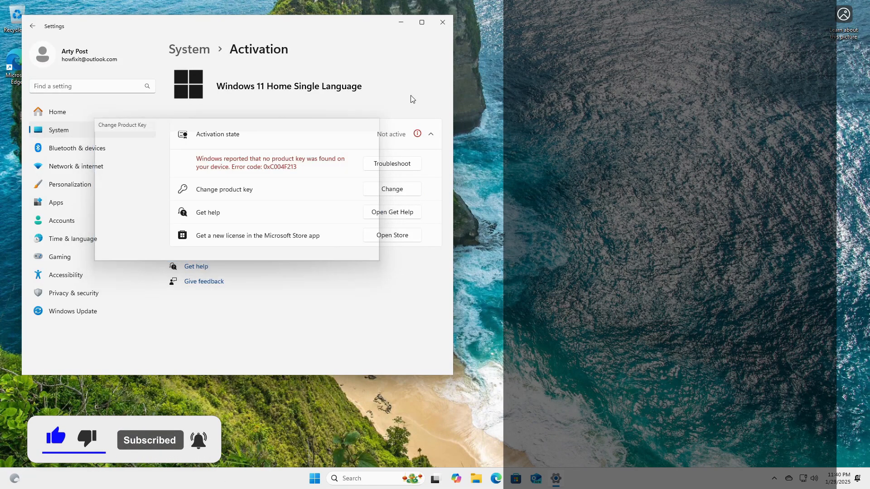
left_click(443, 22)
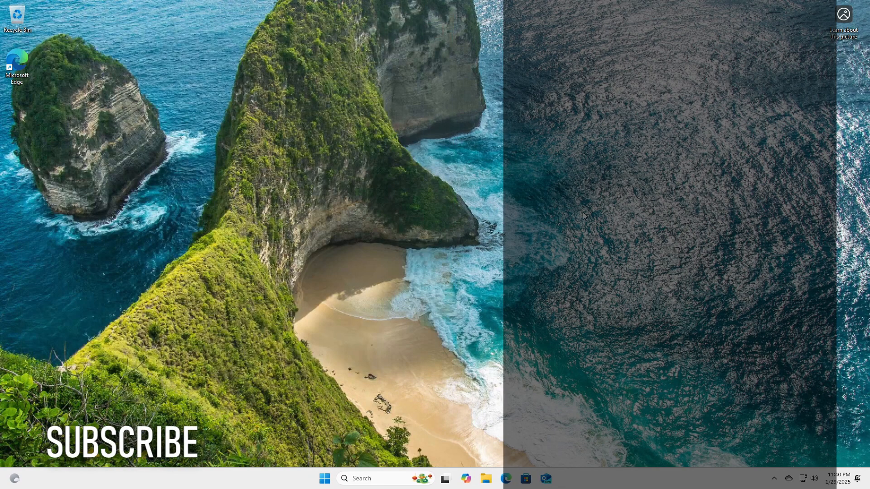